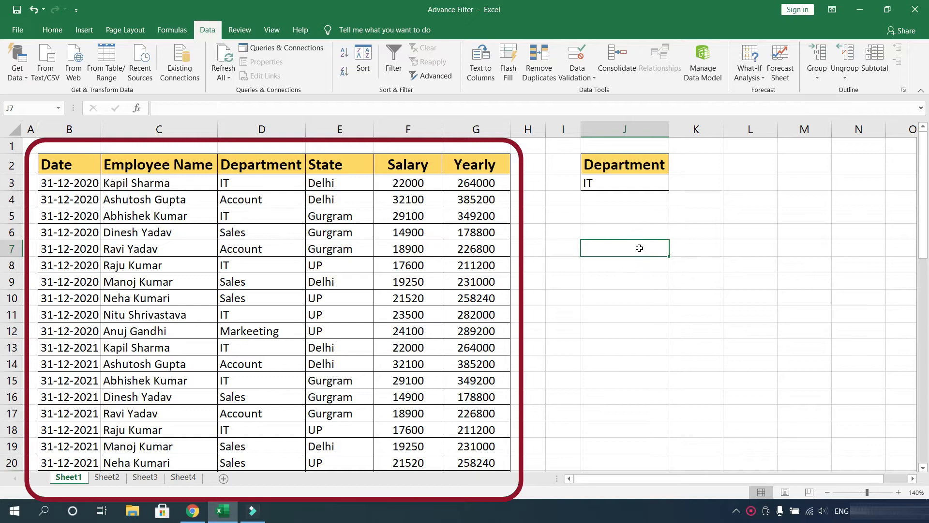
- Examine the data table's column headers and the Department criteria cells holding IT
left_click(77, 156)
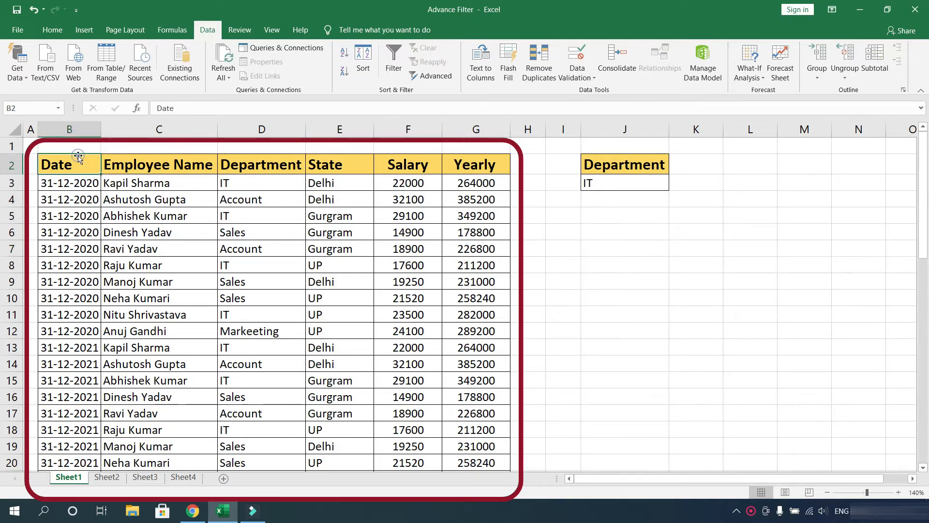
left_click(148, 161)
left_click(277, 165)
left_click(339, 164)
left_click(411, 166)
left_click(480, 166)
left_click(605, 203)
left_click(638, 253)
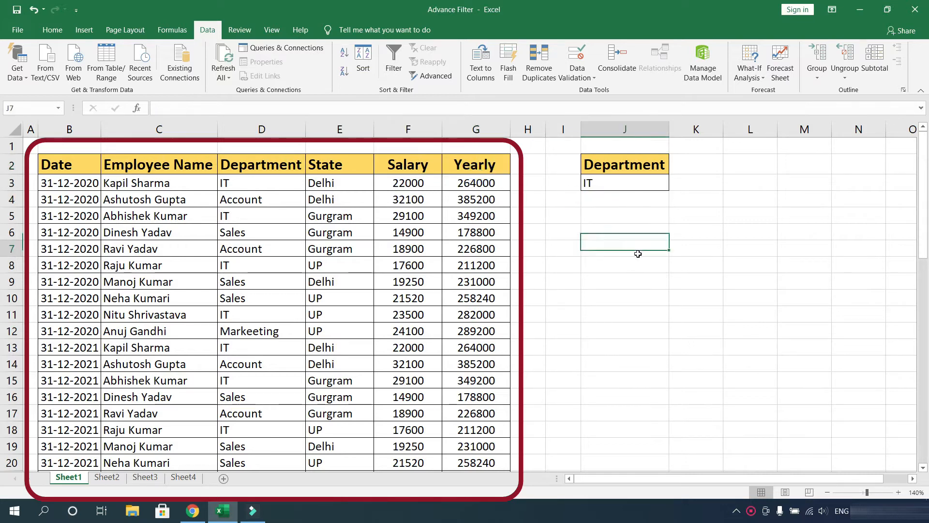
left_click_drag(621, 166, 620, 184)
left_click(606, 243)
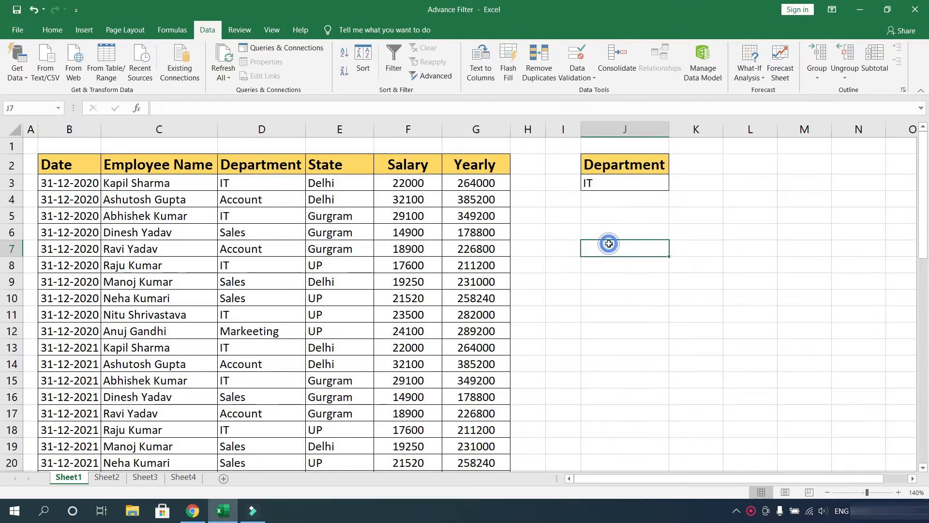
left_click(621, 183)
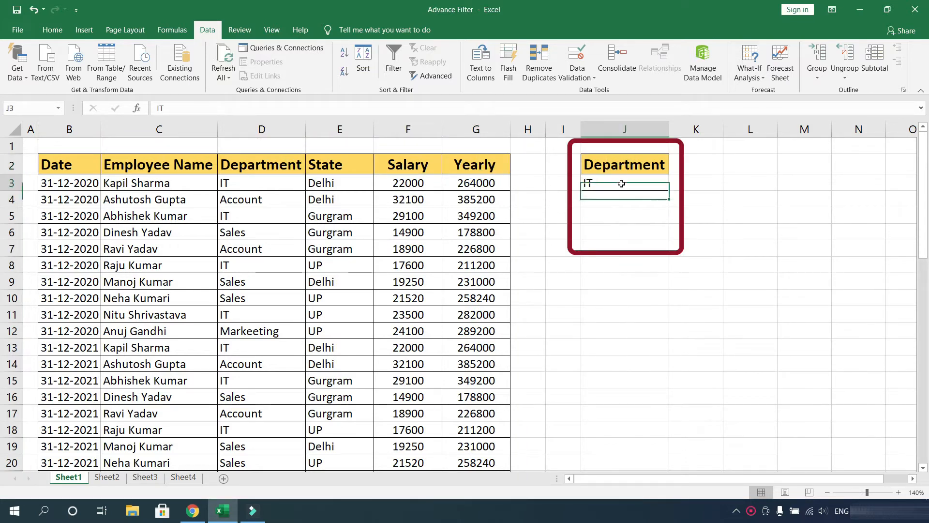
left_click(617, 229)
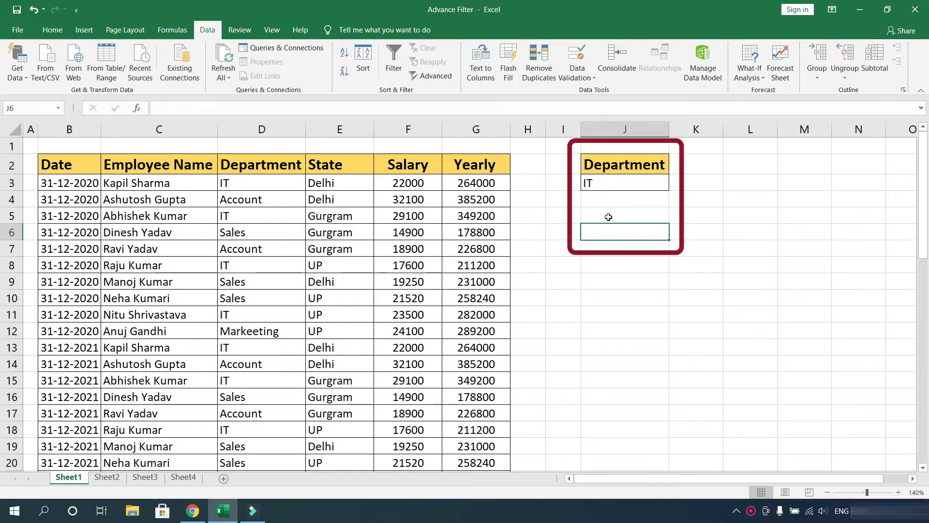
left_click(609, 217)
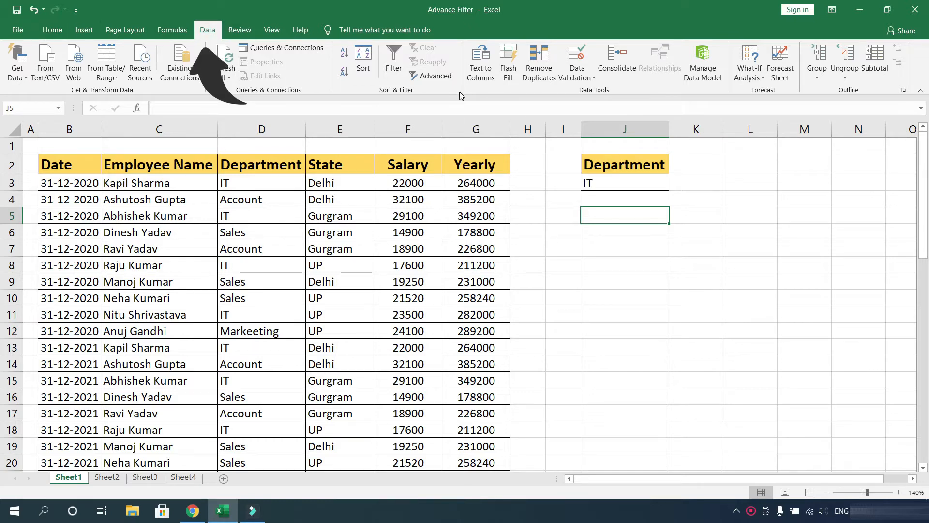
- Run Advanced Filter on the table, copying rows matching criteria range J2:J3 to another location starting at J6
left_click(160, 204)
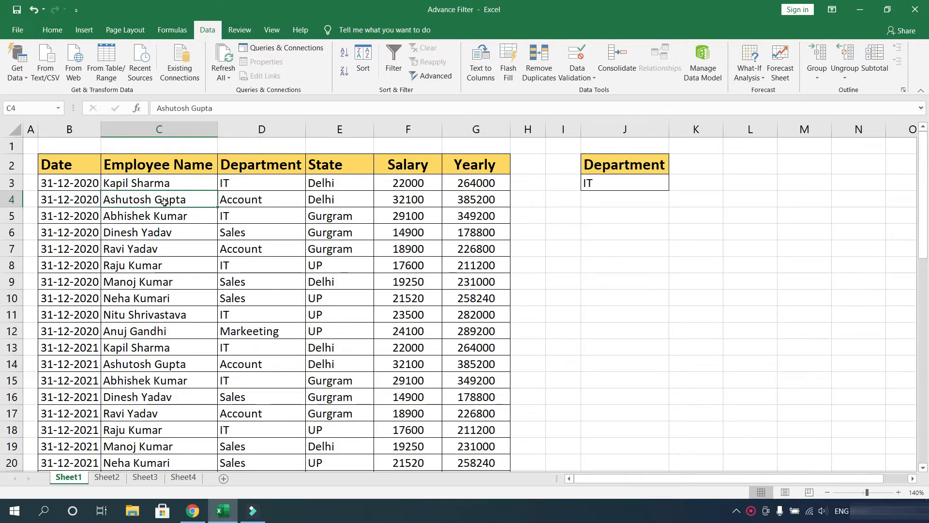
left_click(422, 77)
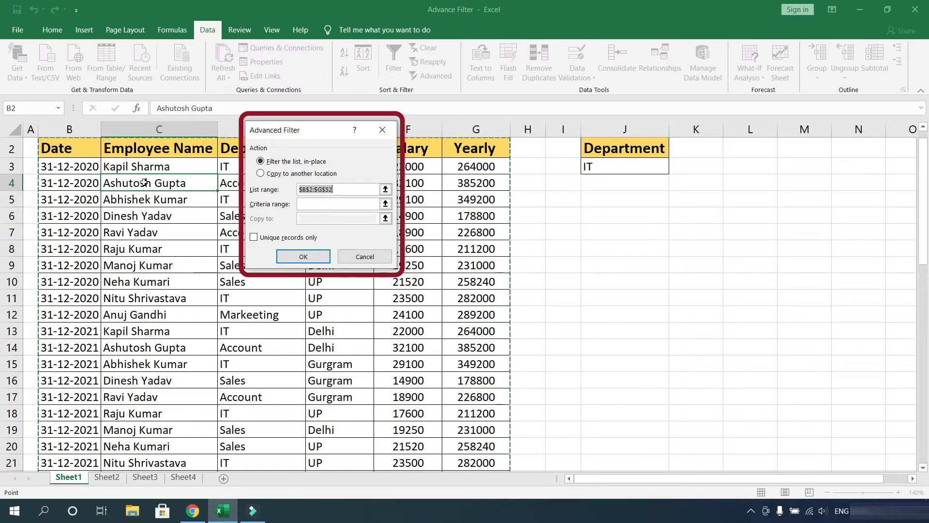
left_click(291, 175)
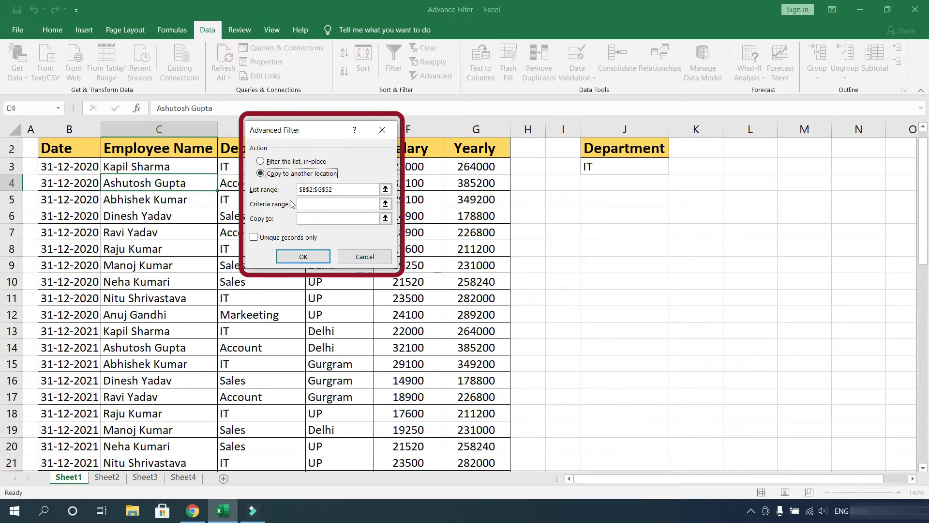
left_click(342, 189)
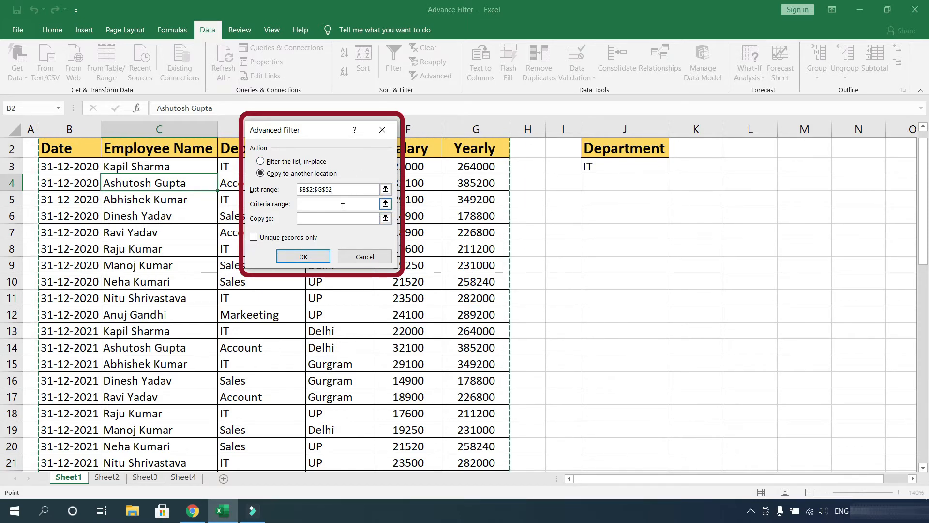
left_click(343, 205)
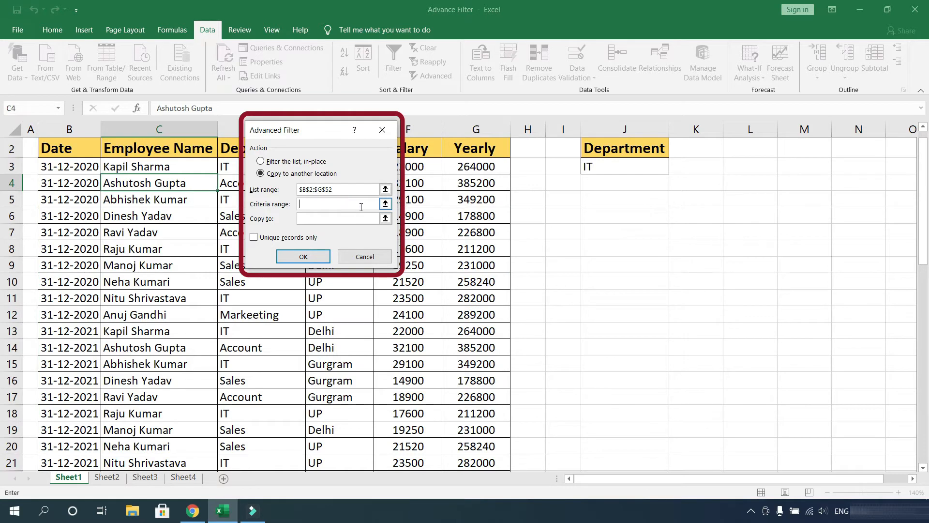
left_click_drag(636, 148, 636, 161)
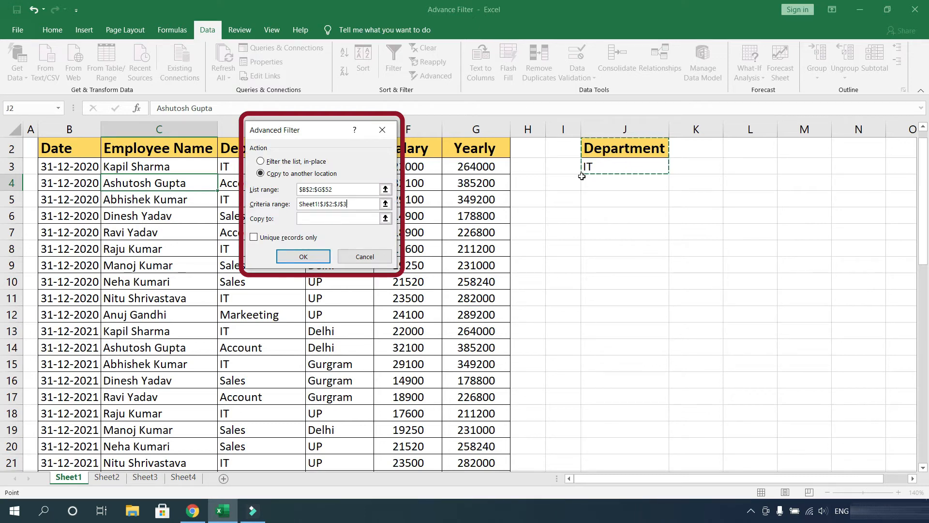
left_click(317, 220)
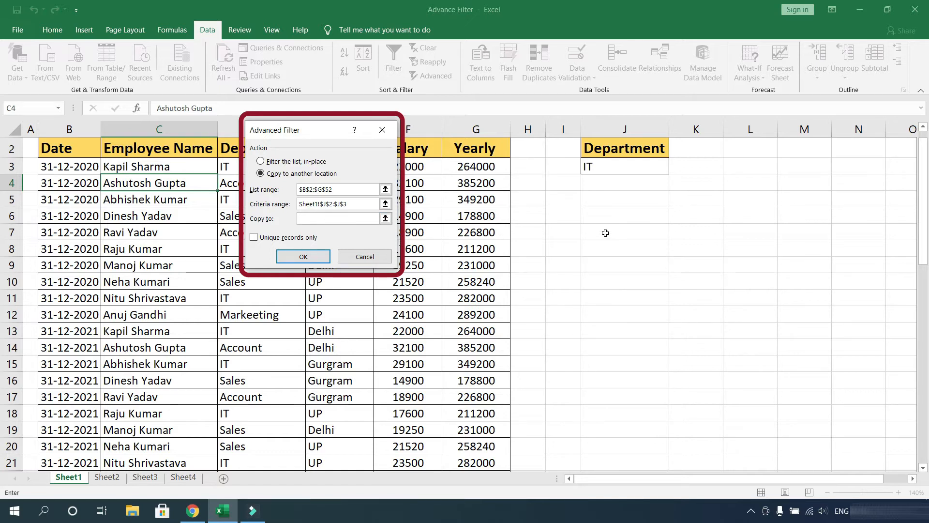
left_click(588, 219)
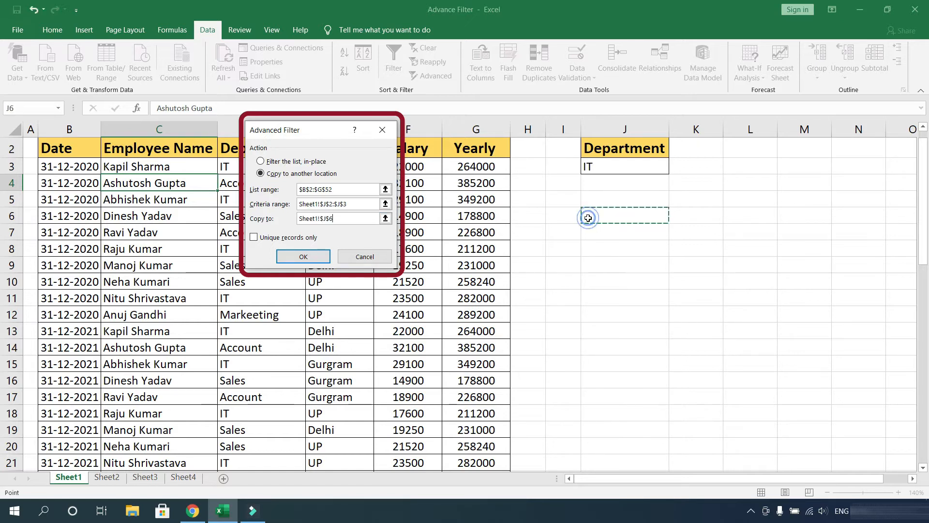
left_click(312, 257)
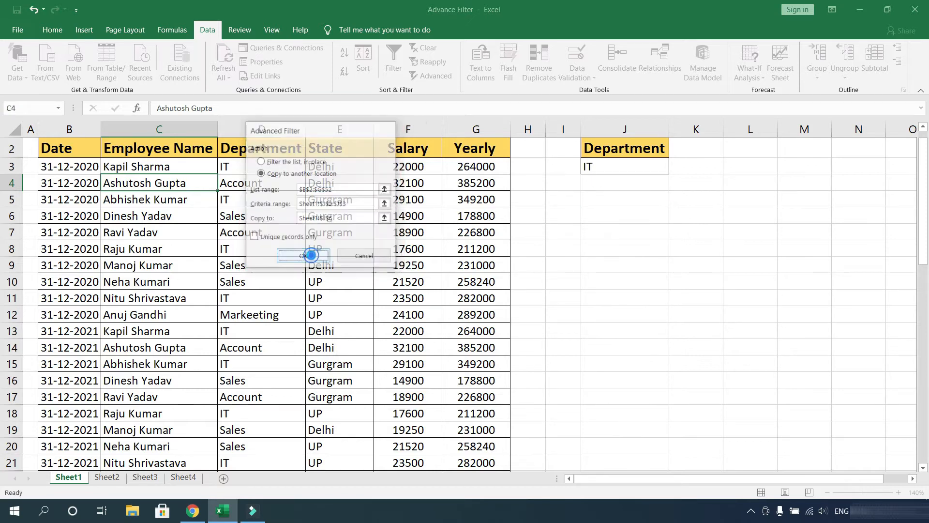
- Review the filtered IT records copied to the new location
left_click_drag(597, 480, 690, 474)
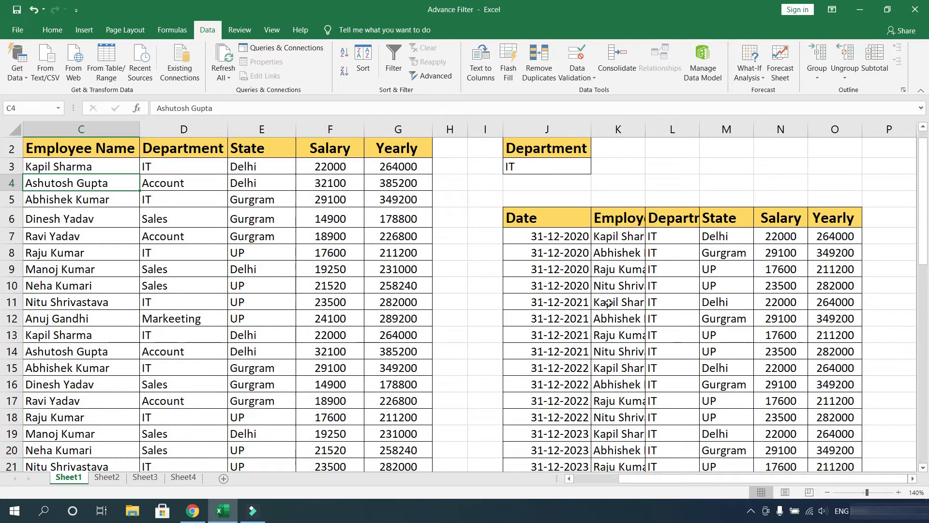
left_click_drag(663, 226, 682, 451)
left_click_drag(613, 217, 613, 352)
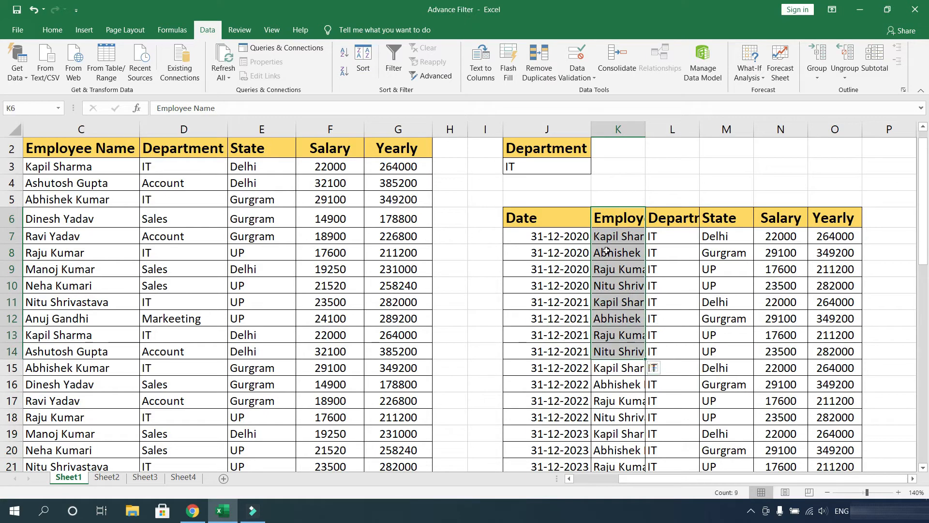
left_click(628, 283)
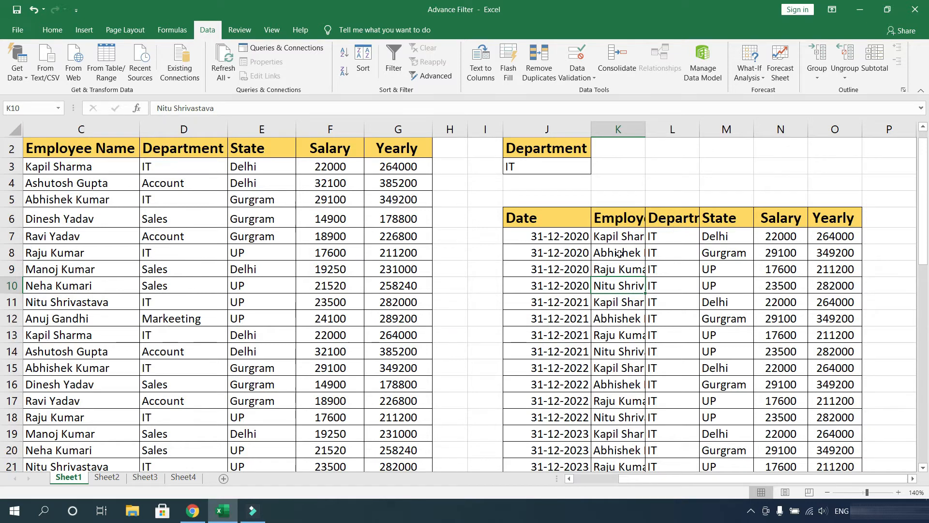
- Switch to Sheet2 and examine its criteria range with Department IT and Employee Name Kapil Sharma
left_click(109, 483)
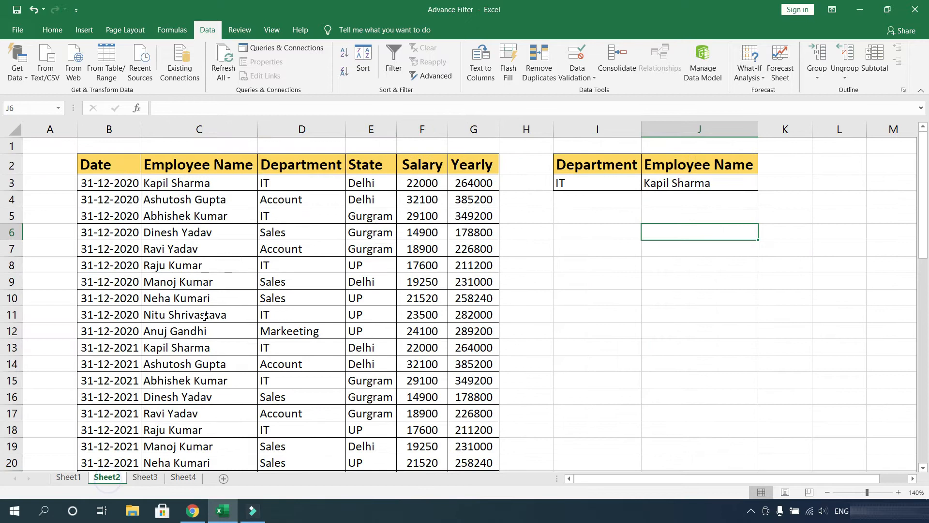
left_click(692, 265)
left_click(623, 232)
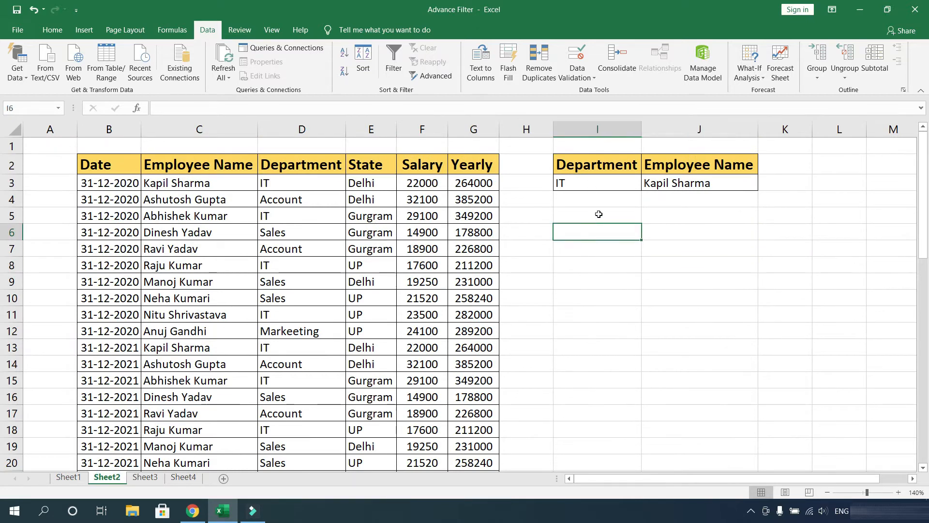
left_click_drag(599, 165, 621, 196)
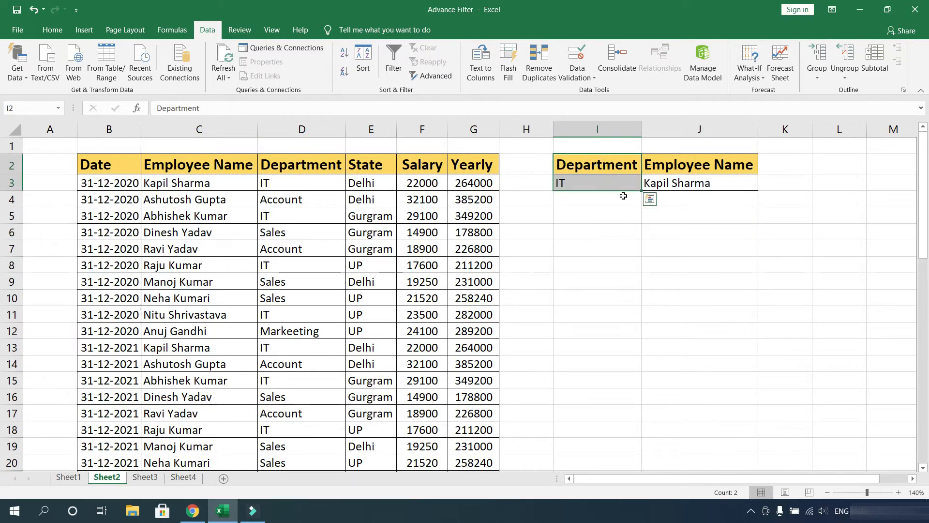
left_click(677, 183)
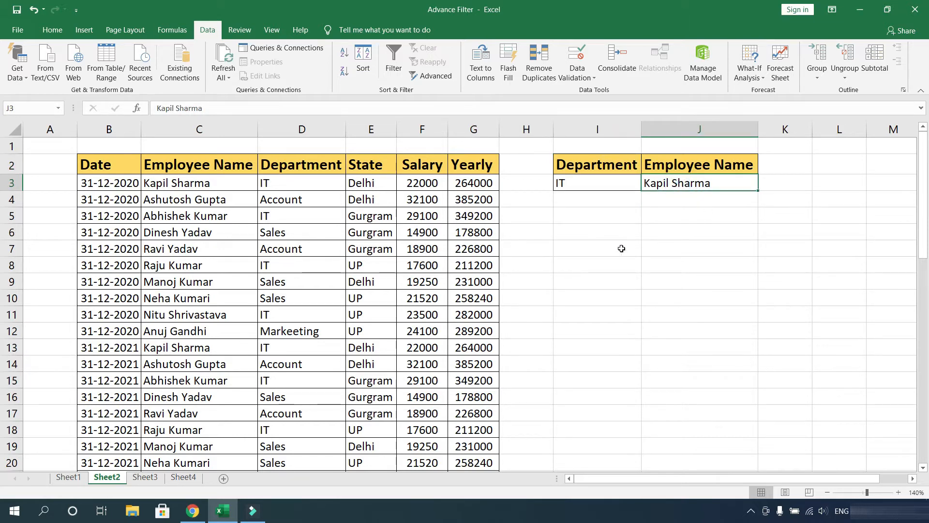
left_click(587, 232)
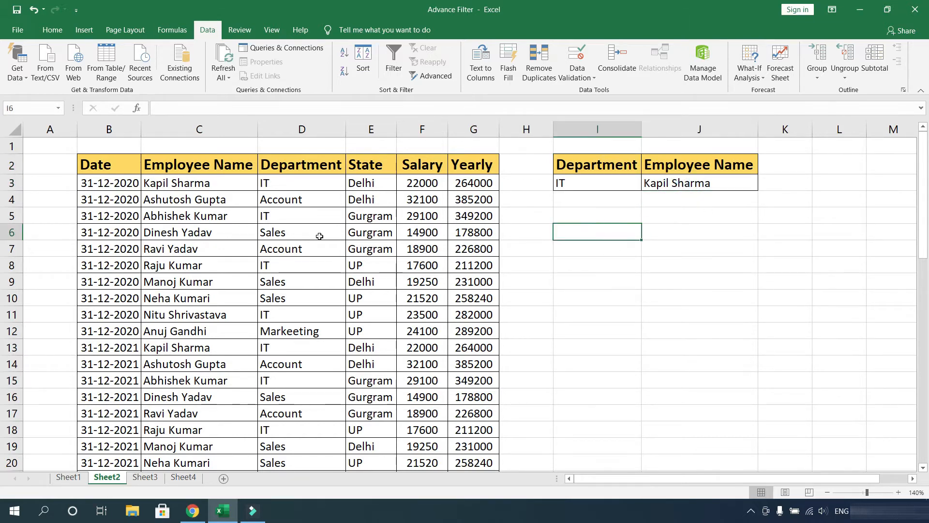
left_click(218, 215)
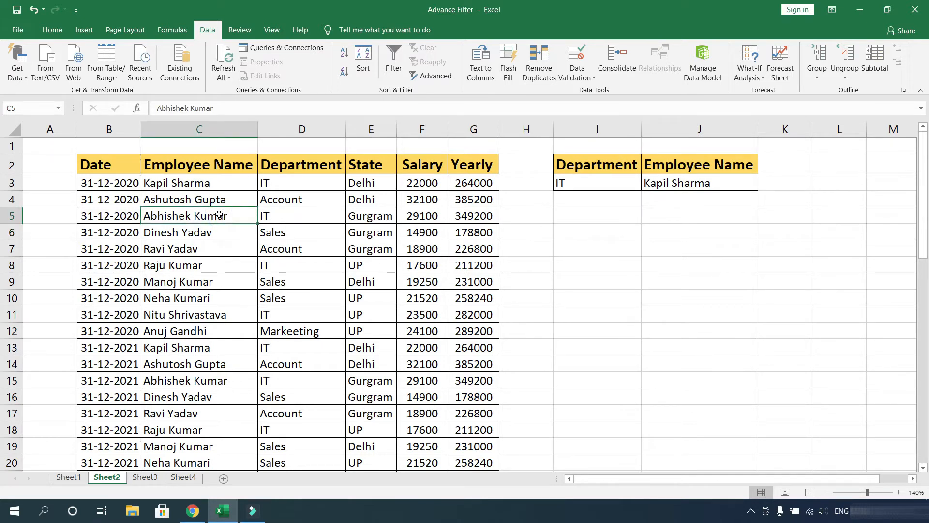
- Run Advanced Filter on Sheet2's table, copying rows matching criteria range I2:J3 to another location at I6
left_click(208, 166)
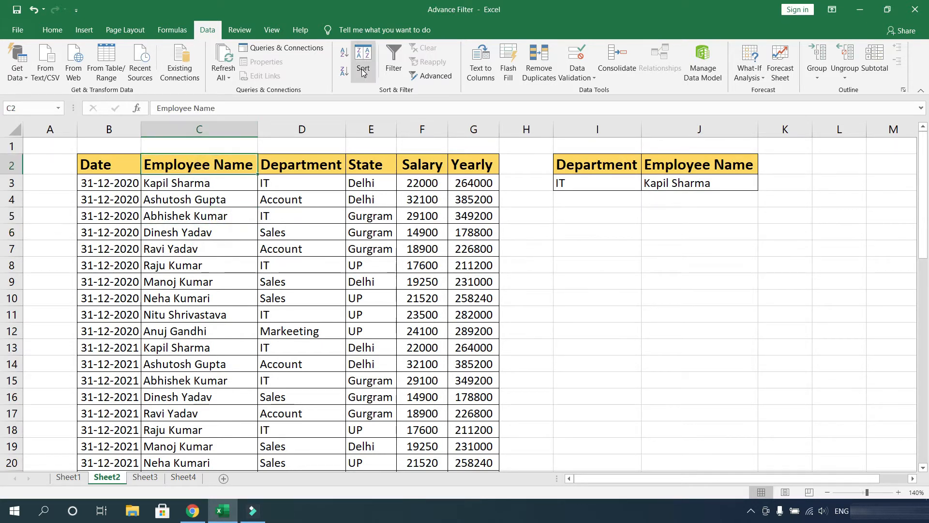
left_click(437, 79)
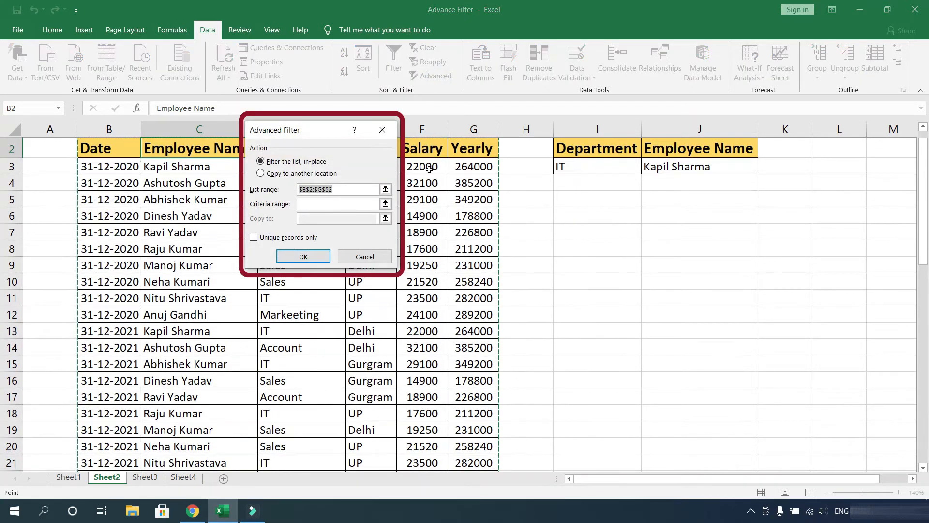
left_click(292, 176)
left_click(343, 193)
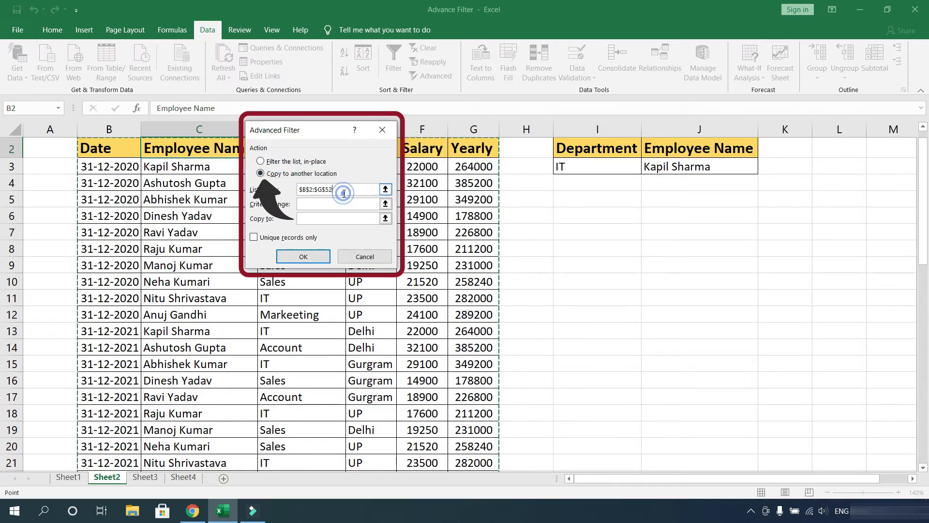
left_click(330, 205)
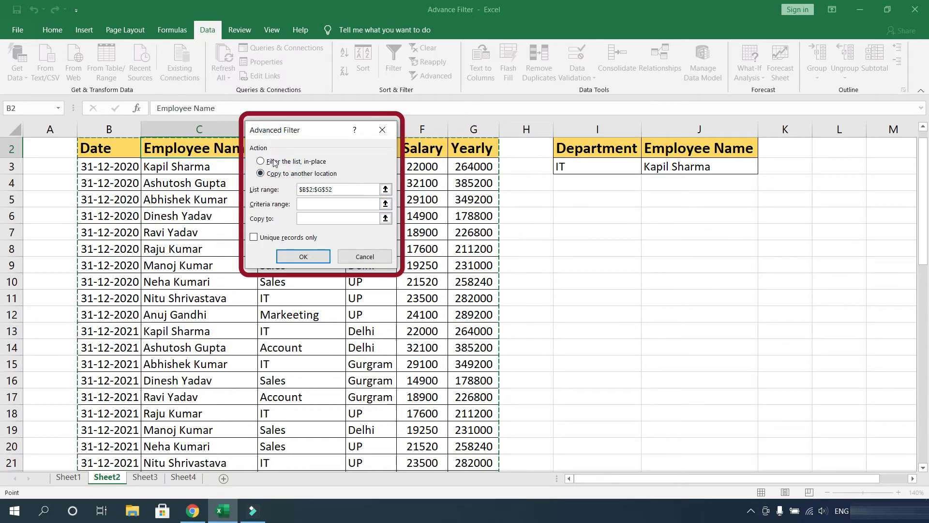
left_click(330, 206)
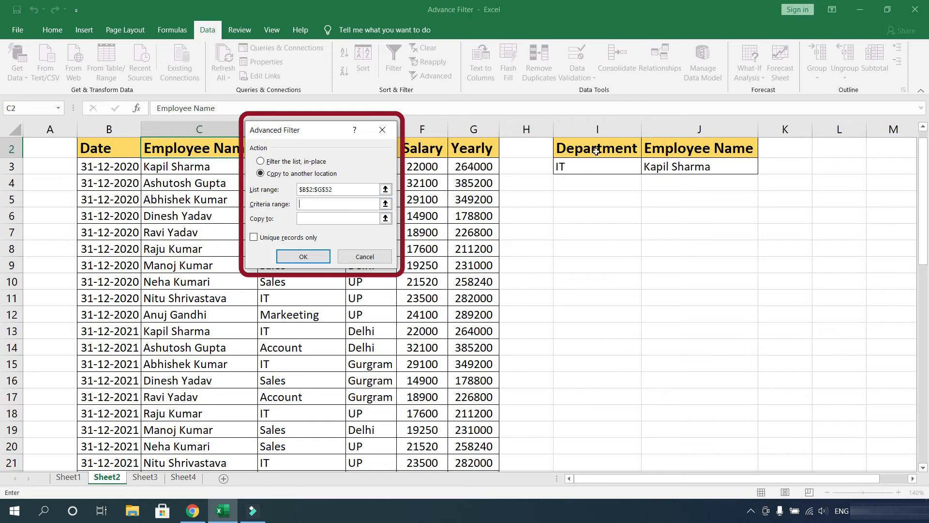
left_click_drag(596, 149, 685, 168)
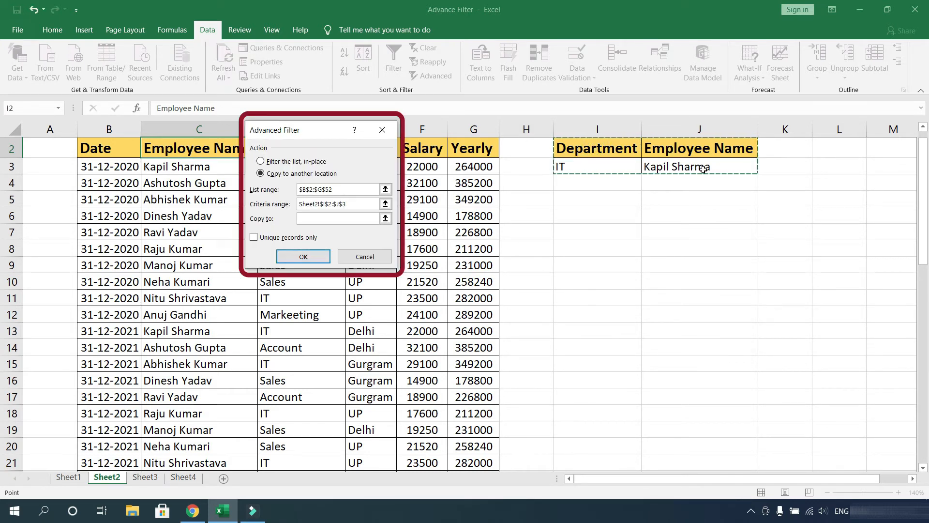
left_click(349, 220)
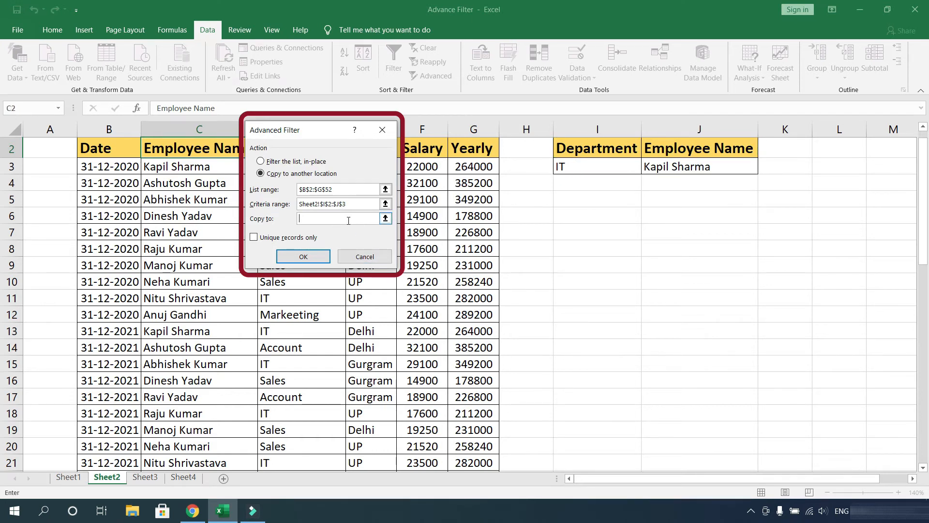
left_click(575, 218)
left_click(309, 260)
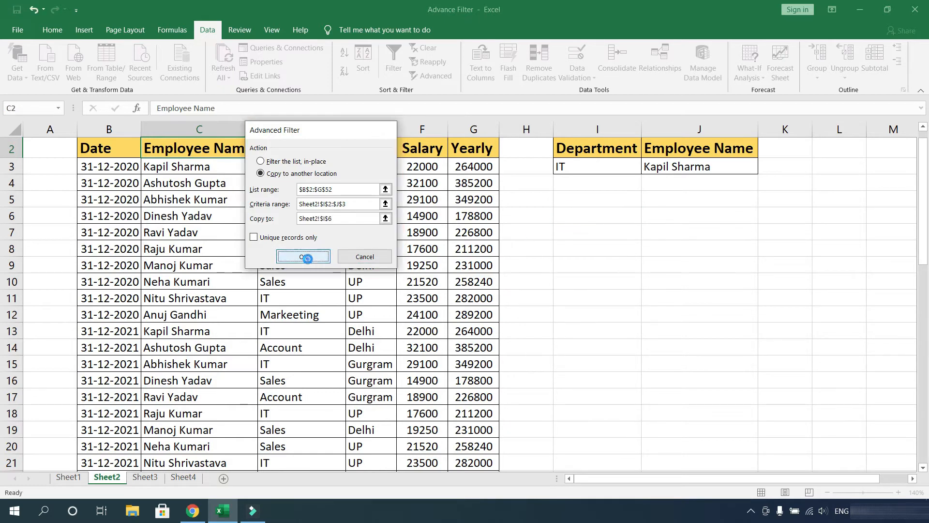
- Review the filtered records matching both criteria copied below the criteria range
left_click_drag(684, 219, 686, 304)
left_click(676, 335)
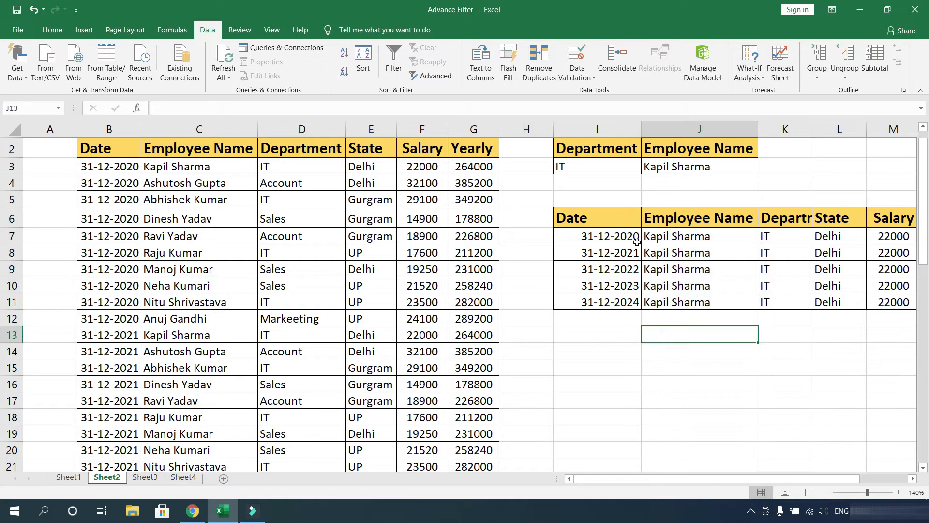
left_click(781, 217)
left_click_drag(781, 233, 783, 295)
left_click_drag(729, 218, 723, 294)
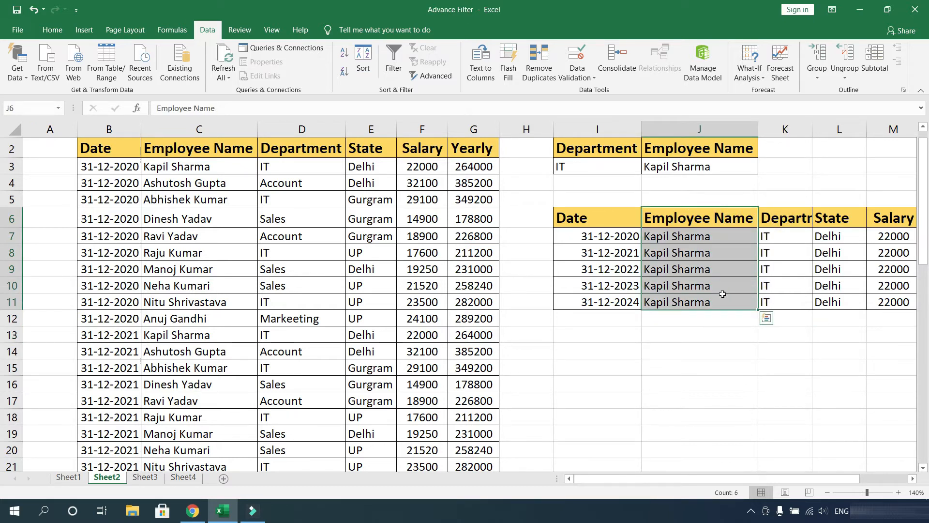
left_click(702, 249)
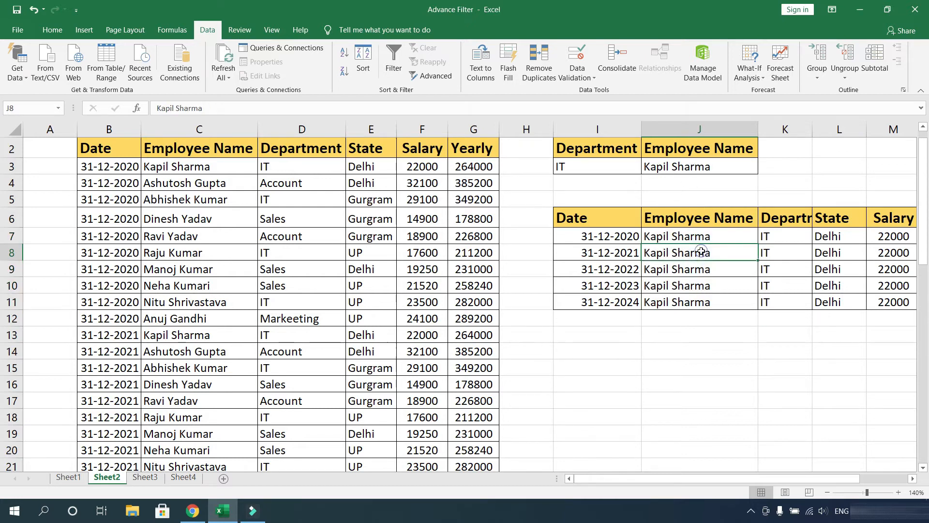
- Switch to Sheet3 and examine its criteria range J2:J3 with Salary <20000
left_click(764, 308)
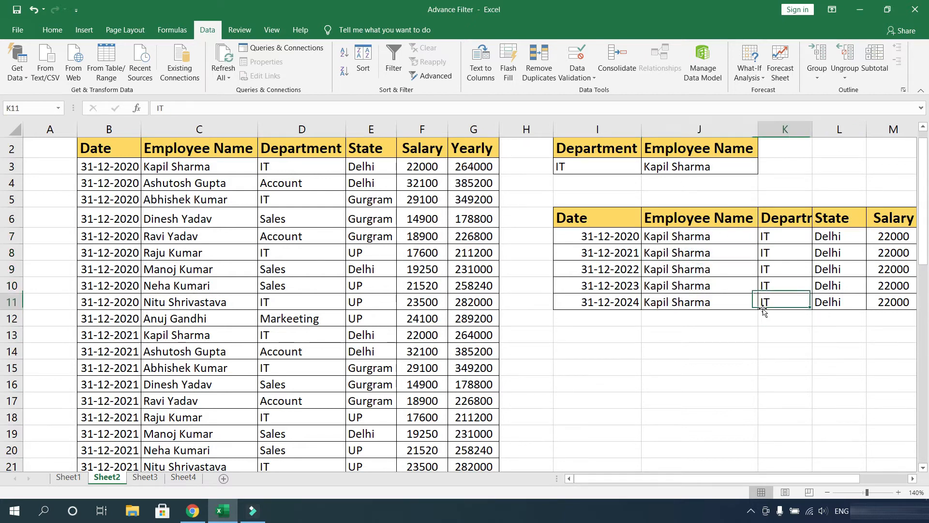
left_click(644, 330)
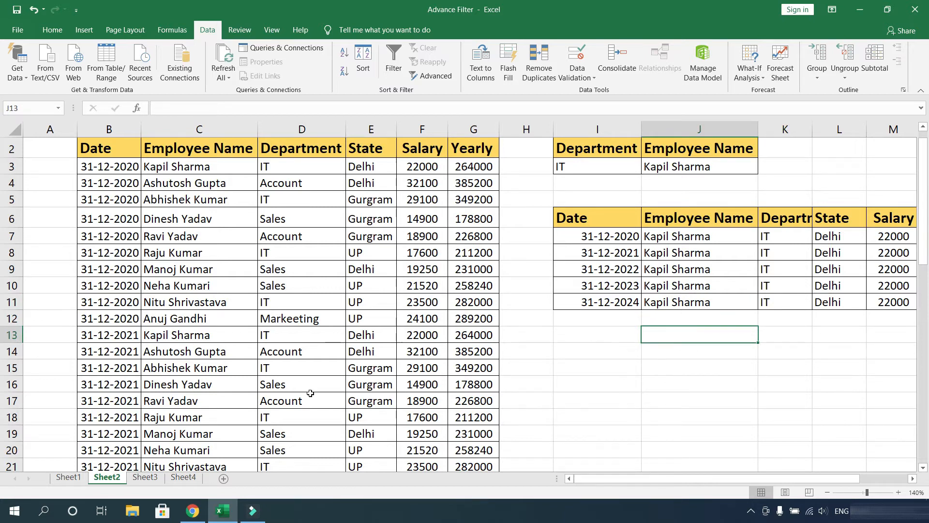
left_click(145, 478)
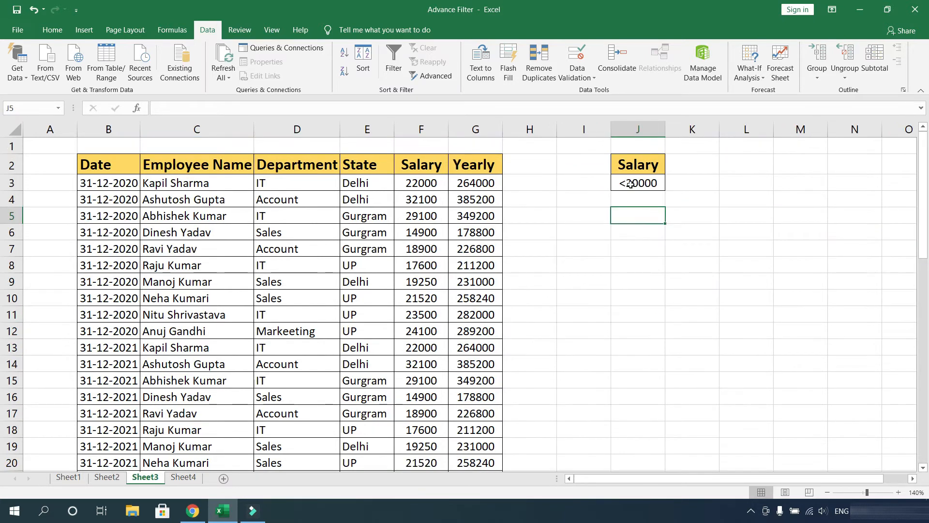
left_click_drag(639, 161, 649, 190)
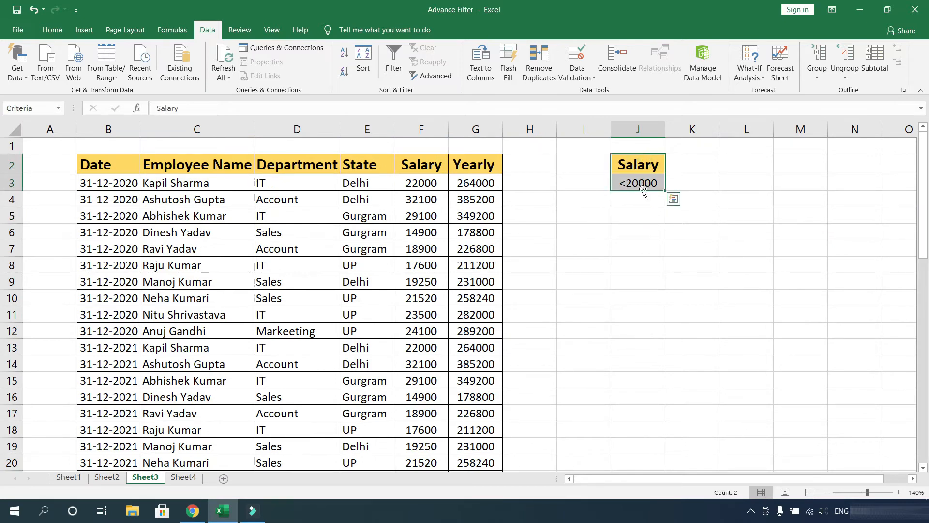
left_click(647, 213)
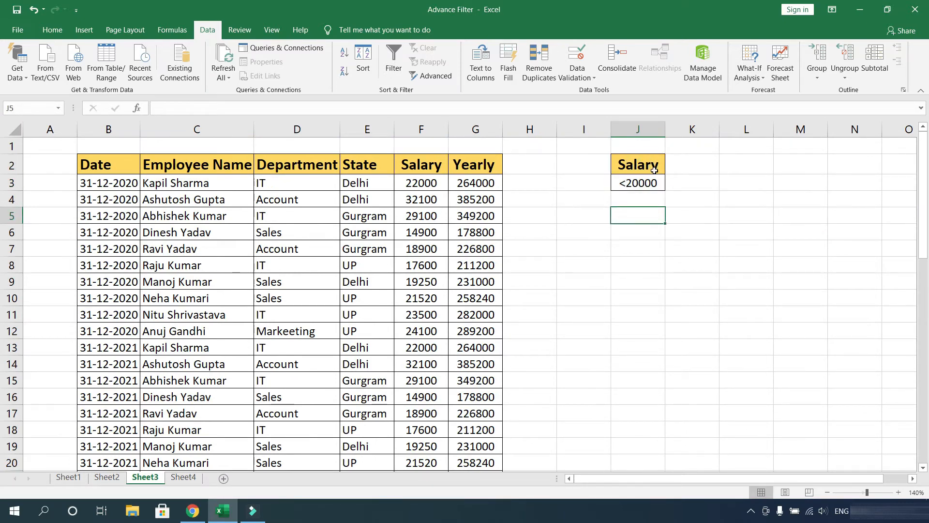
left_click(635, 235)
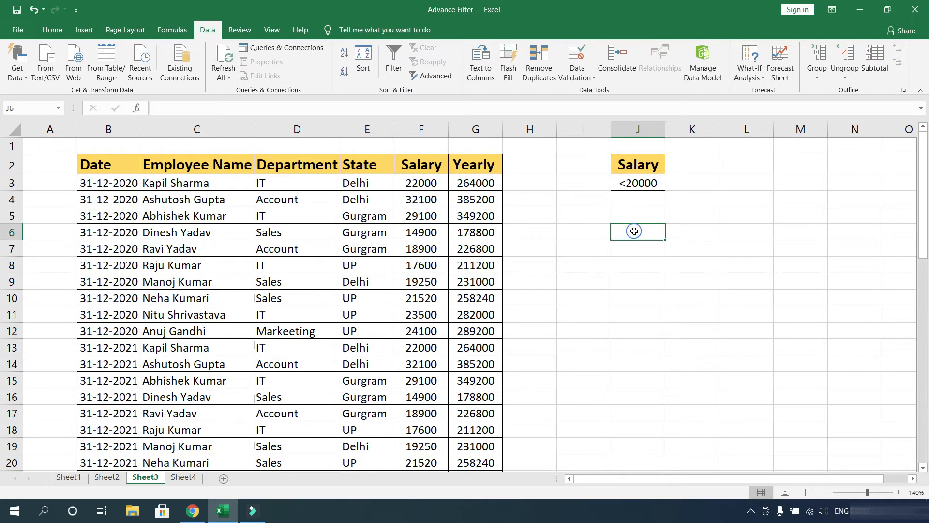
- Run Advanced Filter on the table $B$2:$G$52, copying rows matching the Criteria range to another location at I5
left_click(228, 206)
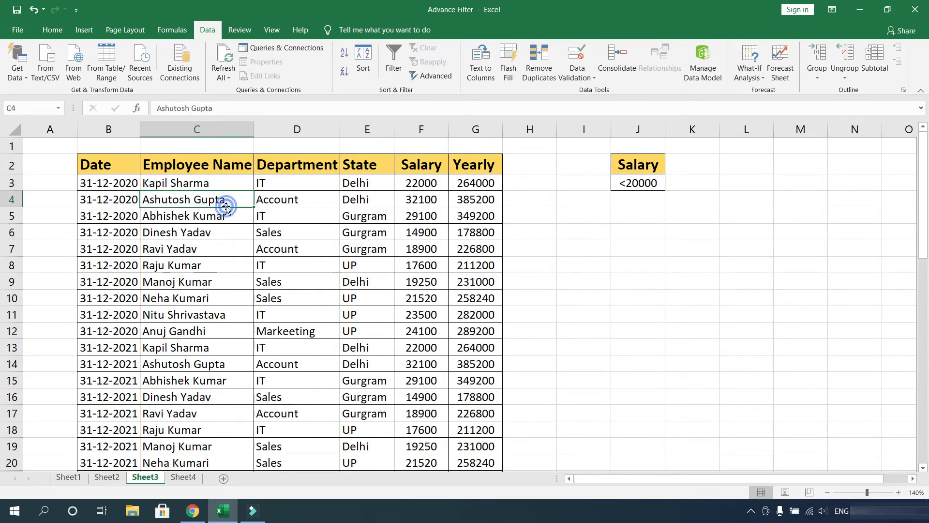
left_click(434, 76)
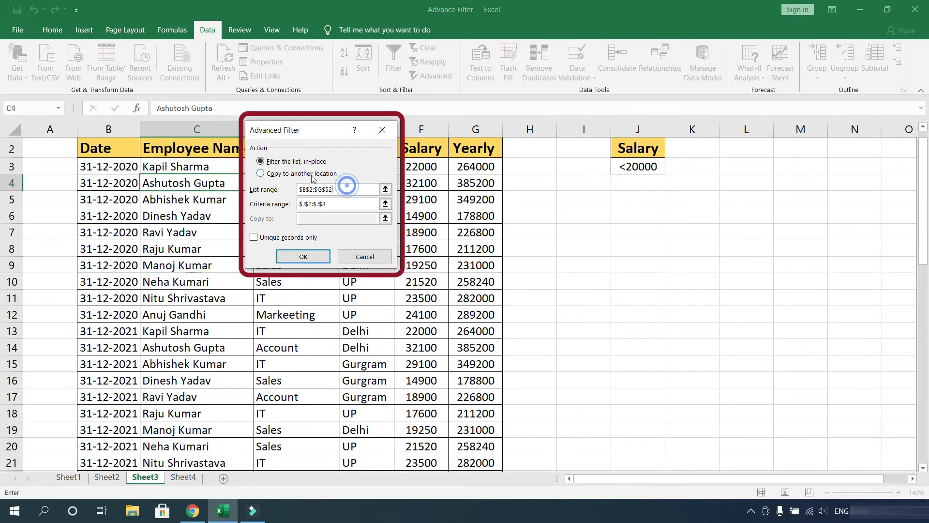
left_click(315, 177)
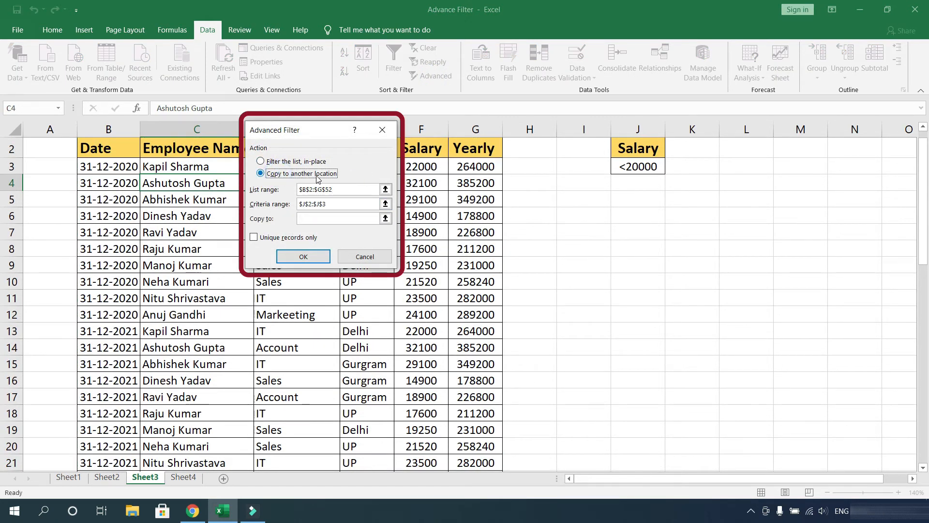
left_click(336, 203)
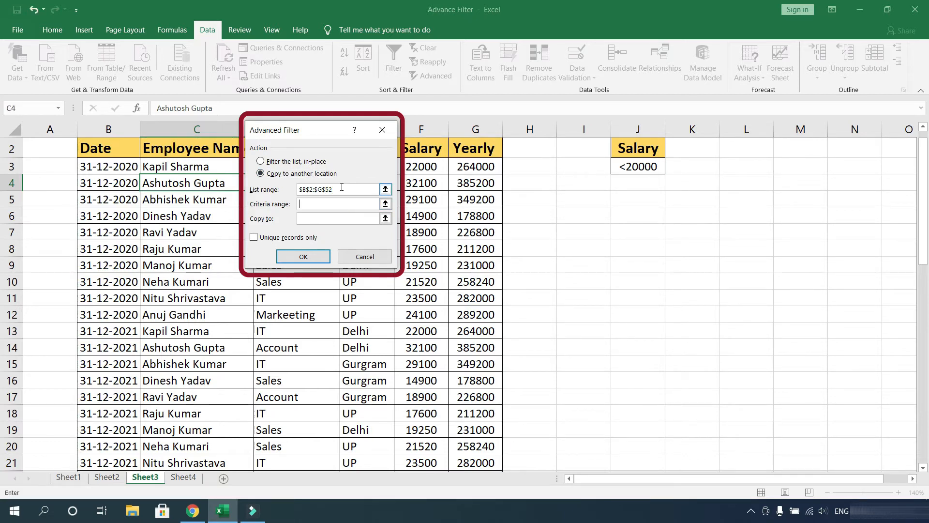
left_click_drag(649, 152, 645, 166)
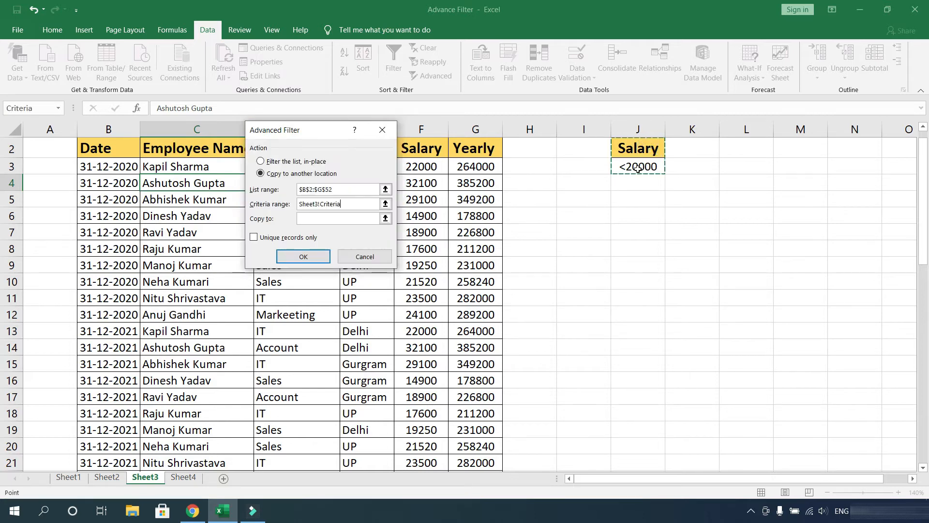
left_click(356, 219)
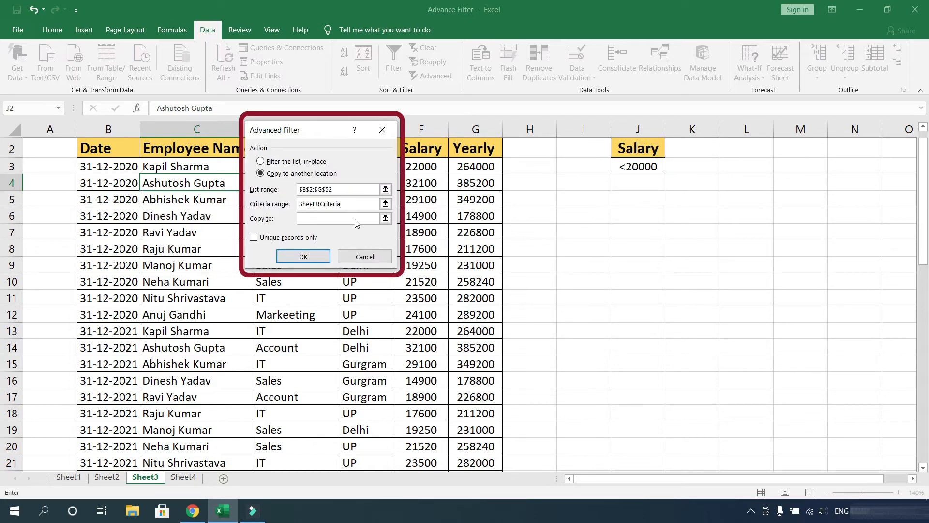
left_click(583, 204)
left_click(303, 256)
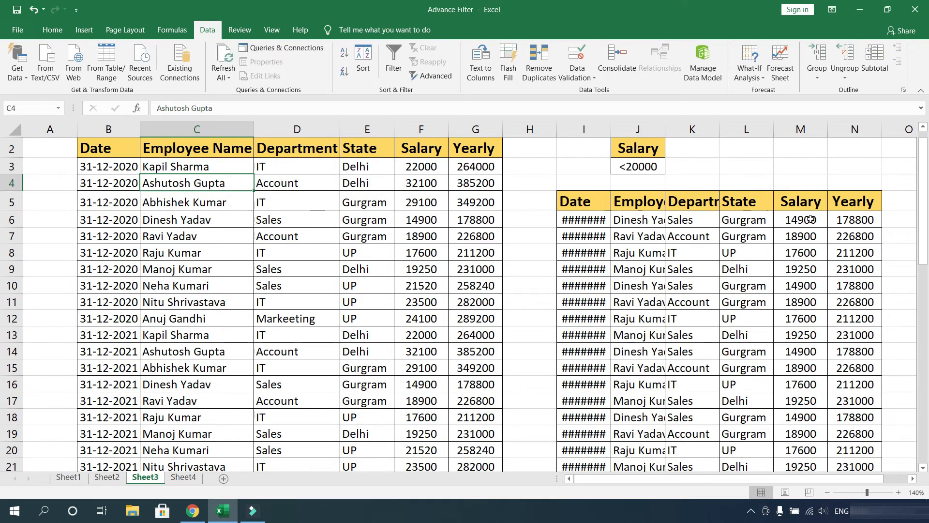
- Review the copied records with salaries below 20000 and glance at the empty Sheet4
left_click(811, 133)
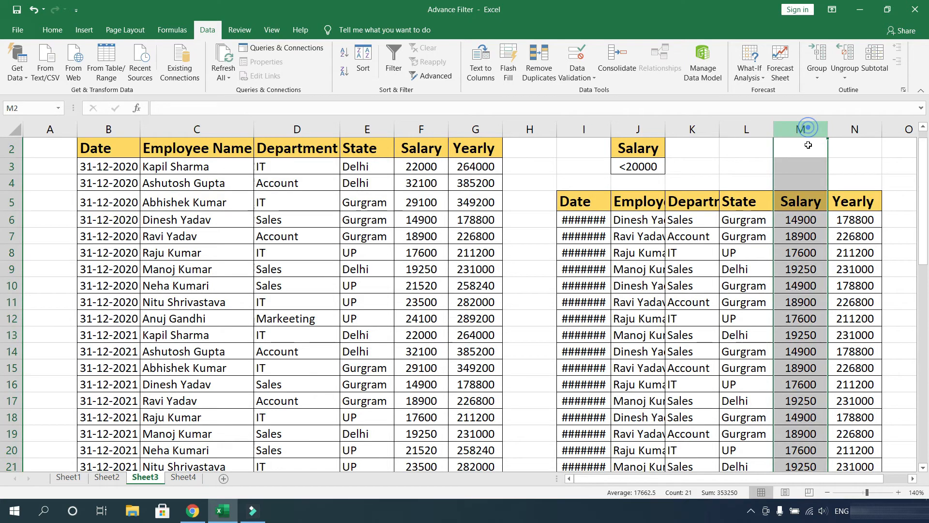
left_click(816, 323)
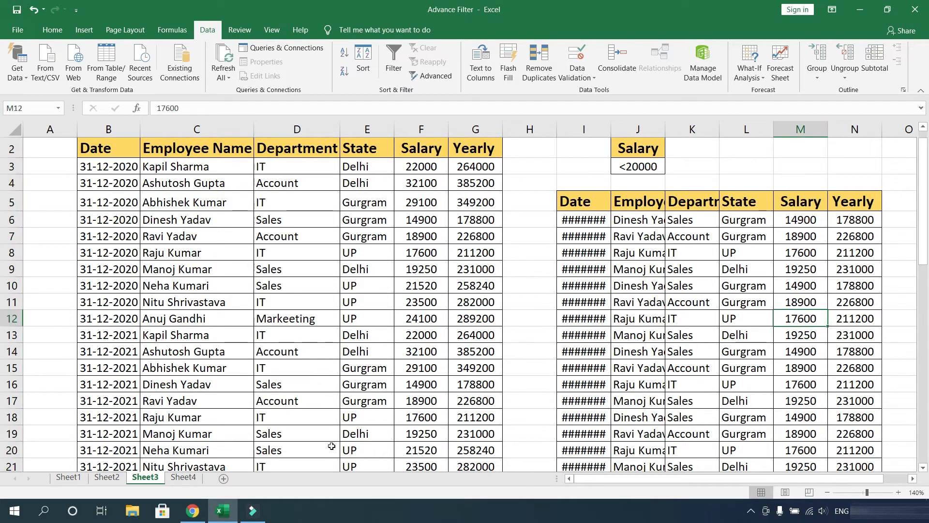
left_click(693, 303)
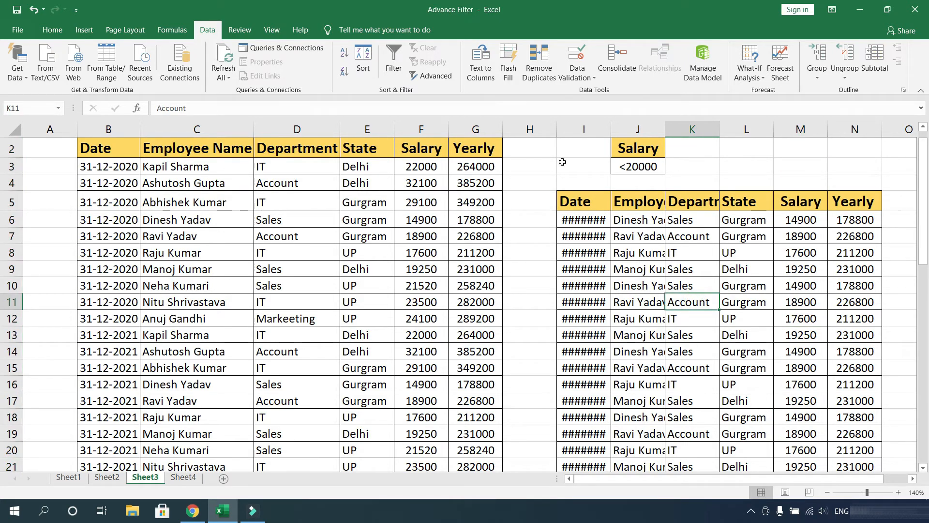
left_click(640, 167)
left_click_drag(644, 148, 646, 166)
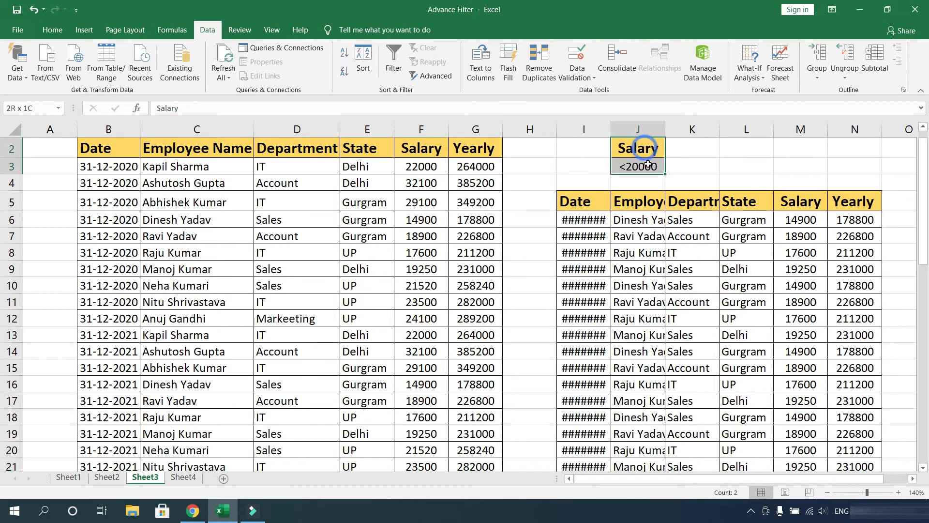
left_click(695, 162)
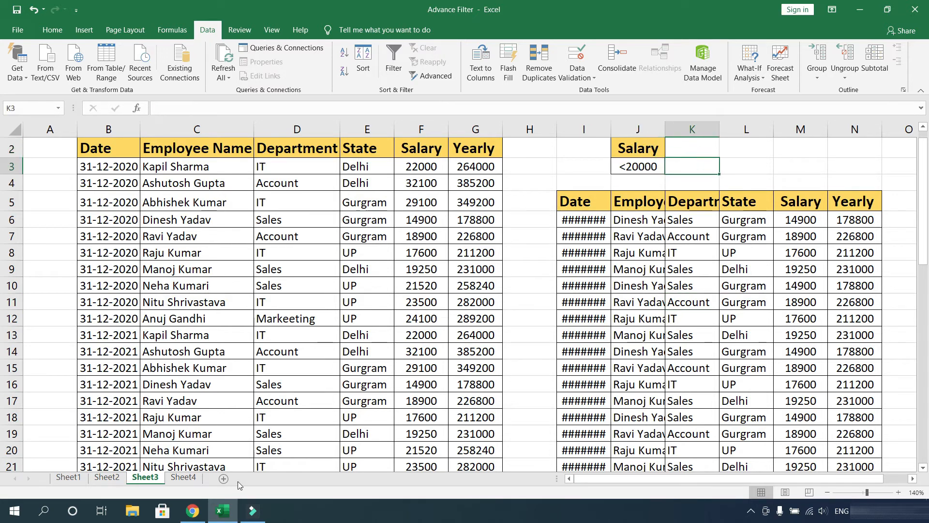
left_click(183, 478)
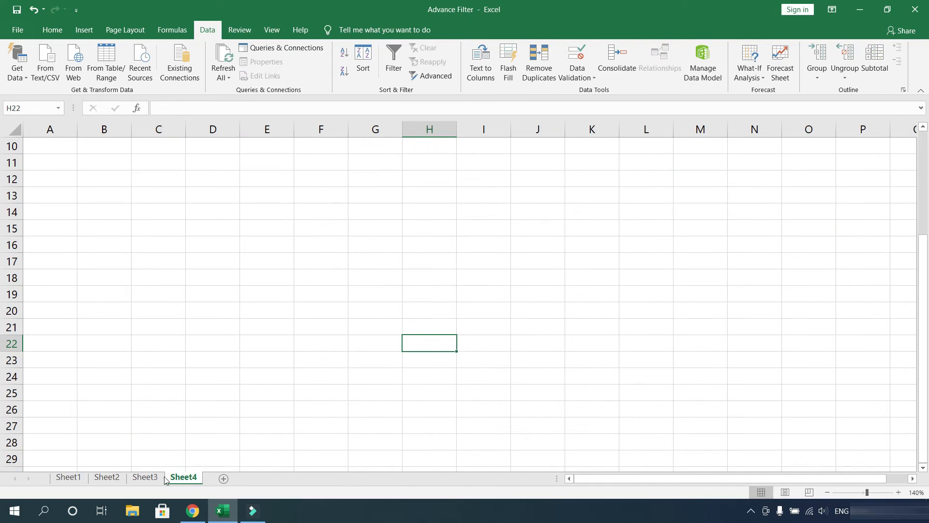
left_click(147, 478)
left_click(616, 170)
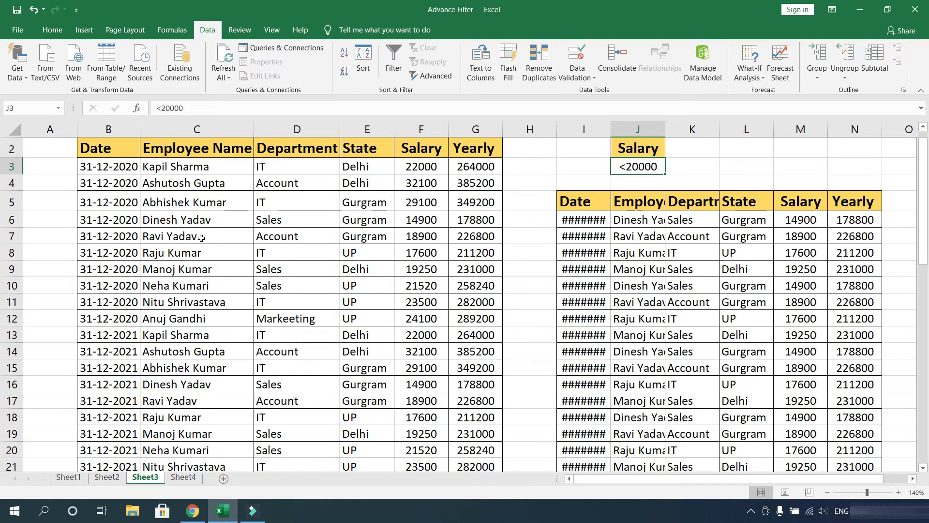
- Try to run Advanced Filter from Sheet3 with criteria Sheet3!Criteria, copying results to Sheet4 cell B11
left_click(207, 186)
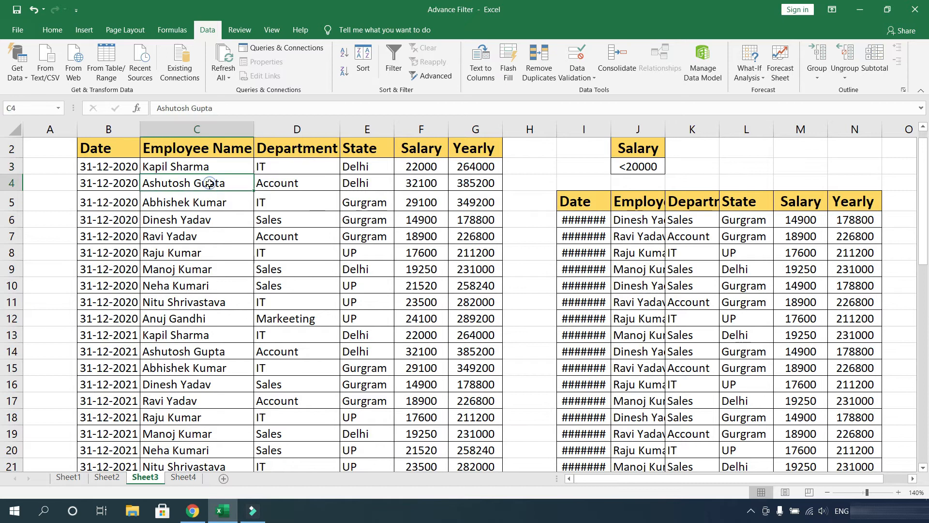
left_click(443, 76)
left_click(323, 175)
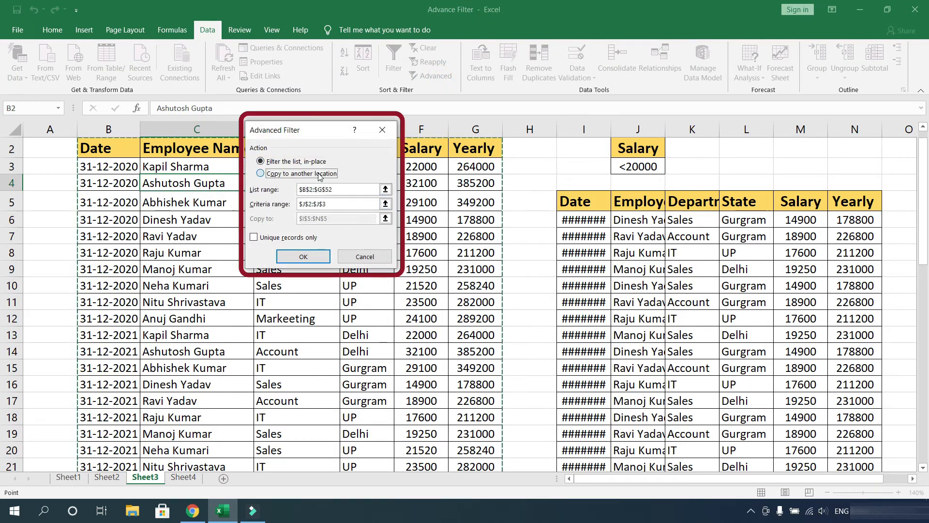
left_click(333, 203)
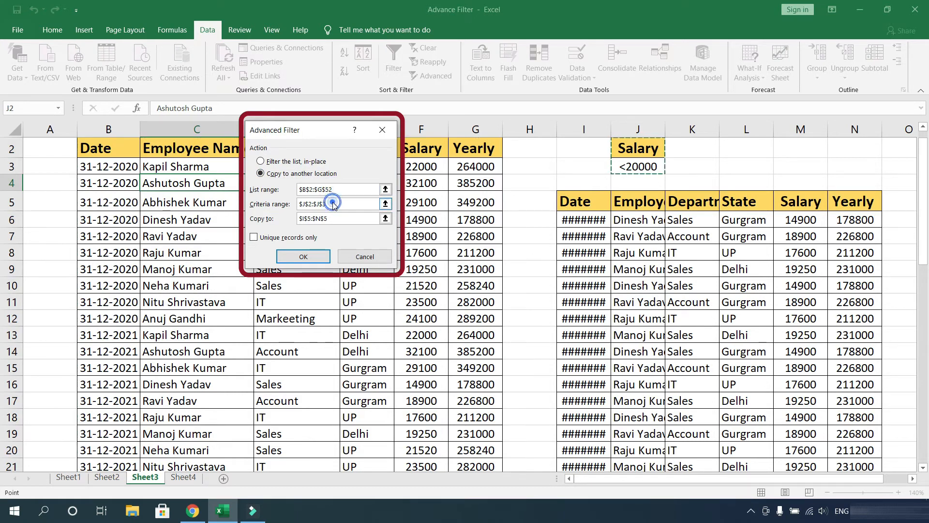
left_click_drag(334, 206, 294, 208)
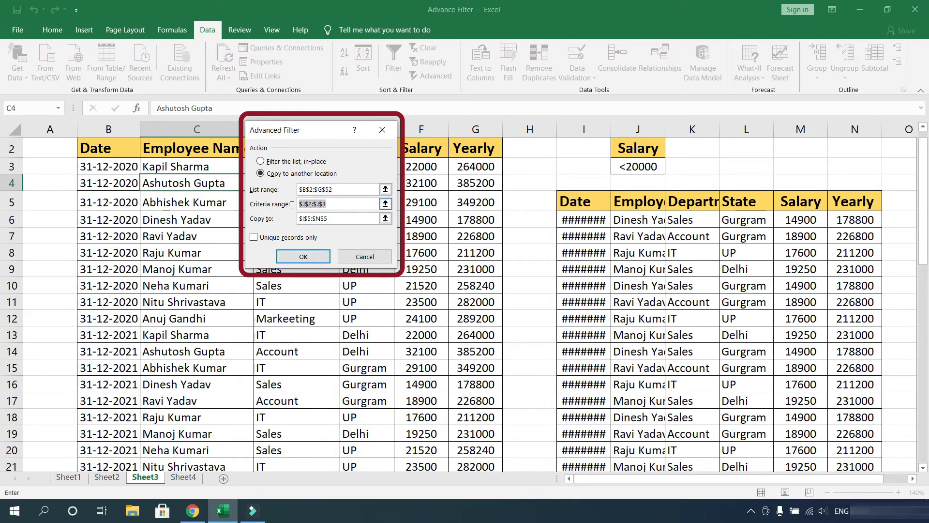
key("BackSpace")
left_click_drag(632, 148, 643, 170)
left_click(341, 217)
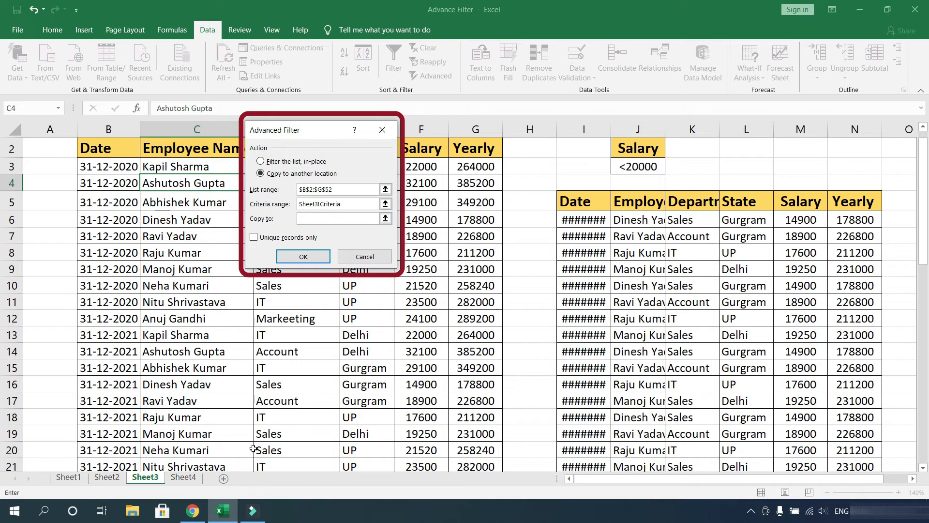
left_click(182, 480)
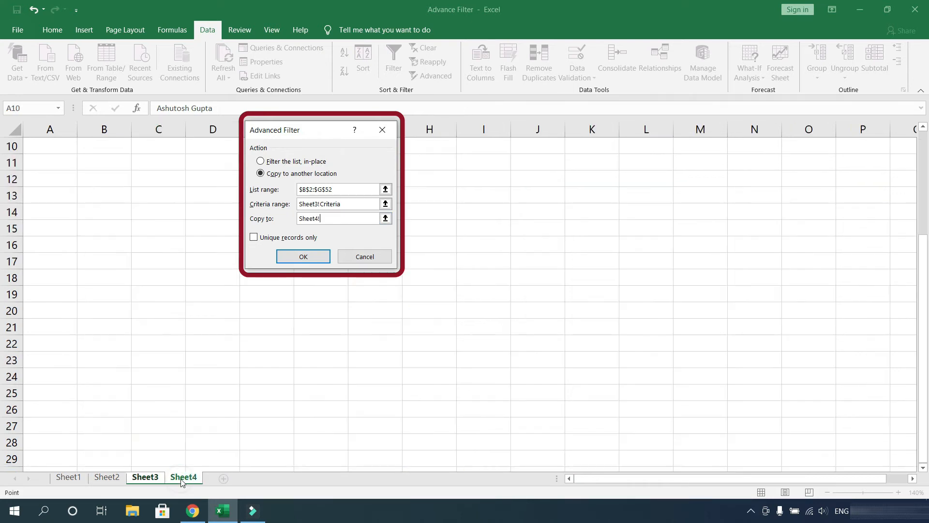
left_click(109, 162)
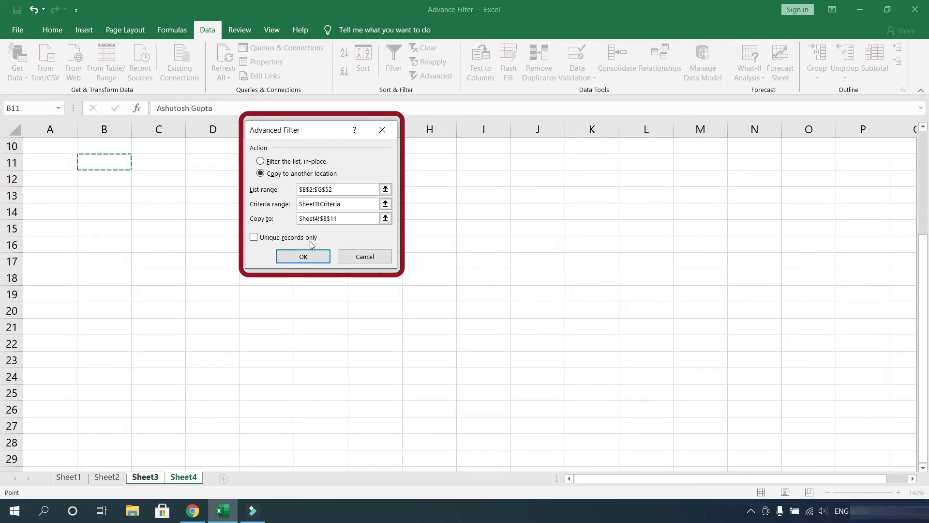
left_click(310, 257)
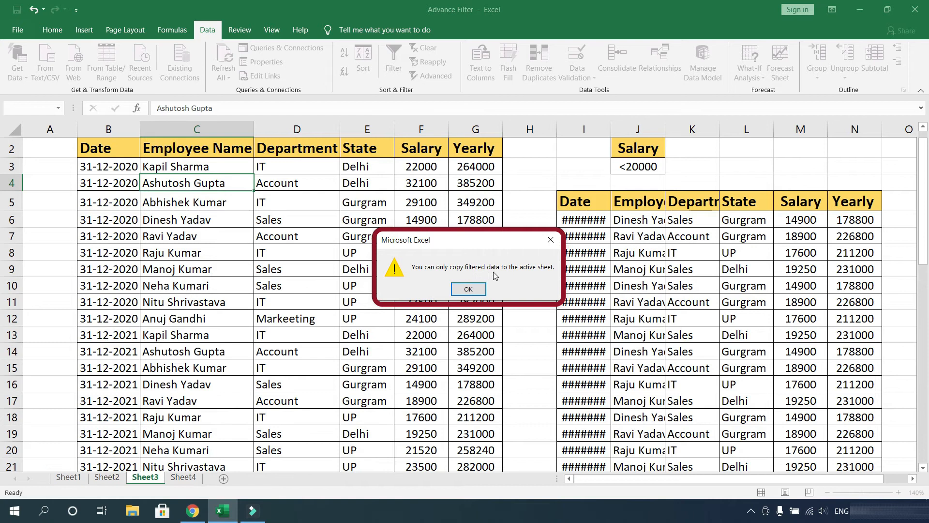
left_click(477, 290)
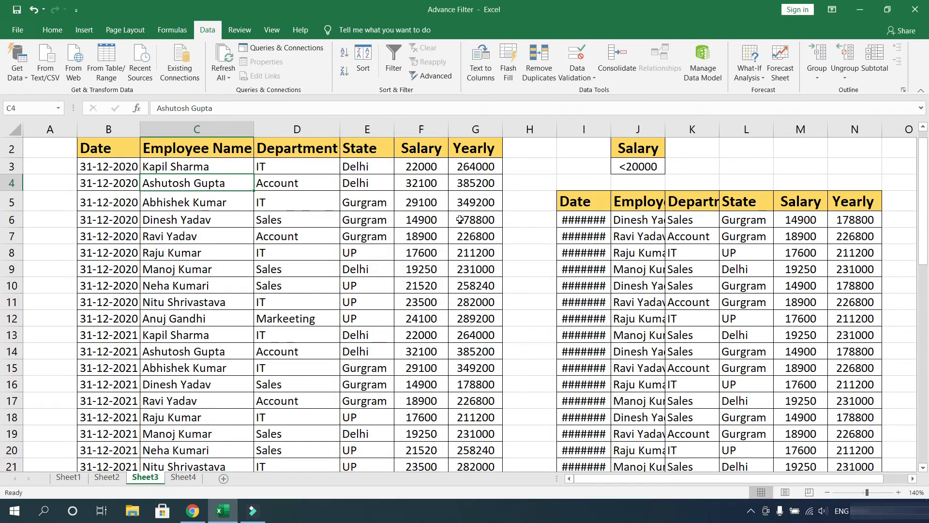
- On Sheet4 with cell B11 selected, open Advanced Filter and choose to copy results to another location
left_click(183, 477)
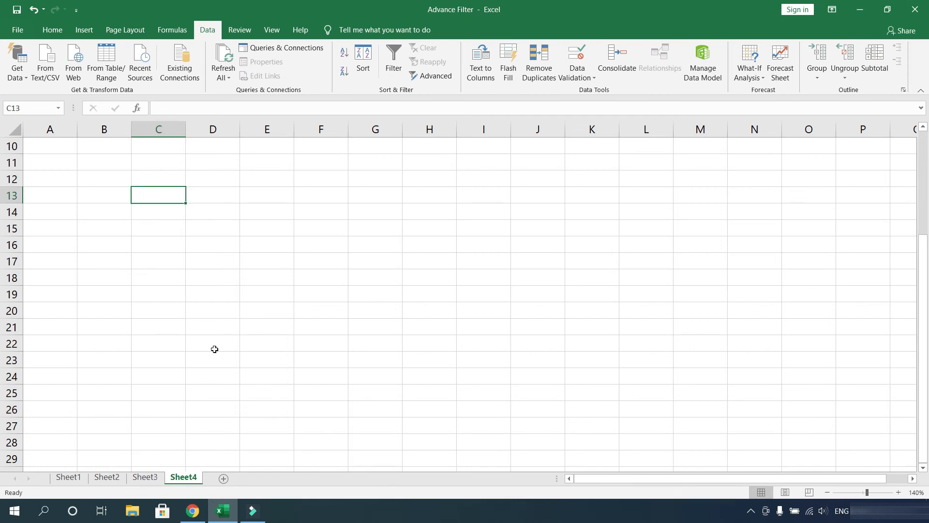
left_click(203, 217)
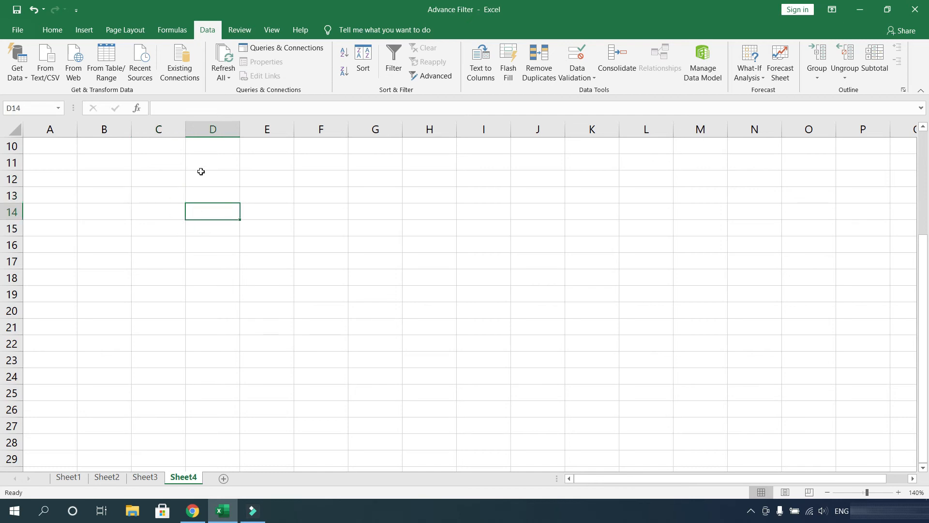
left_click(176, 175)
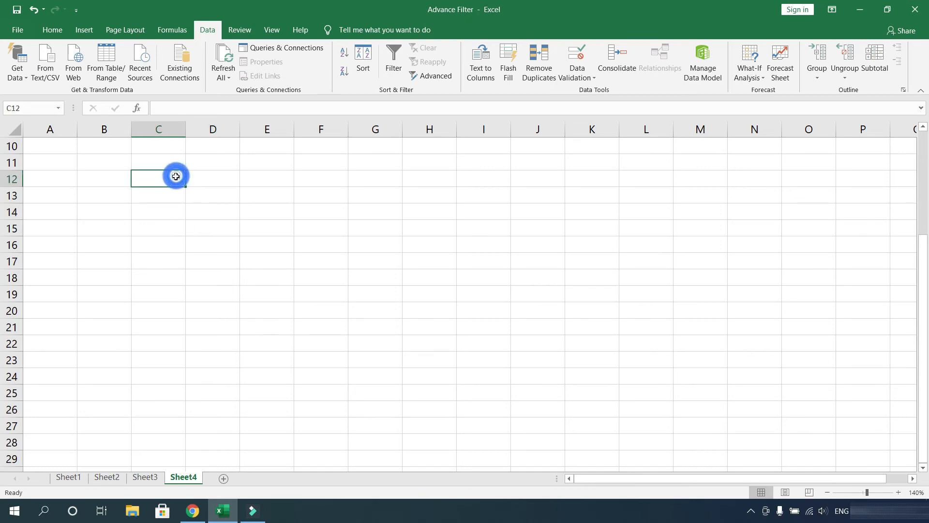
left_click(103, 158)
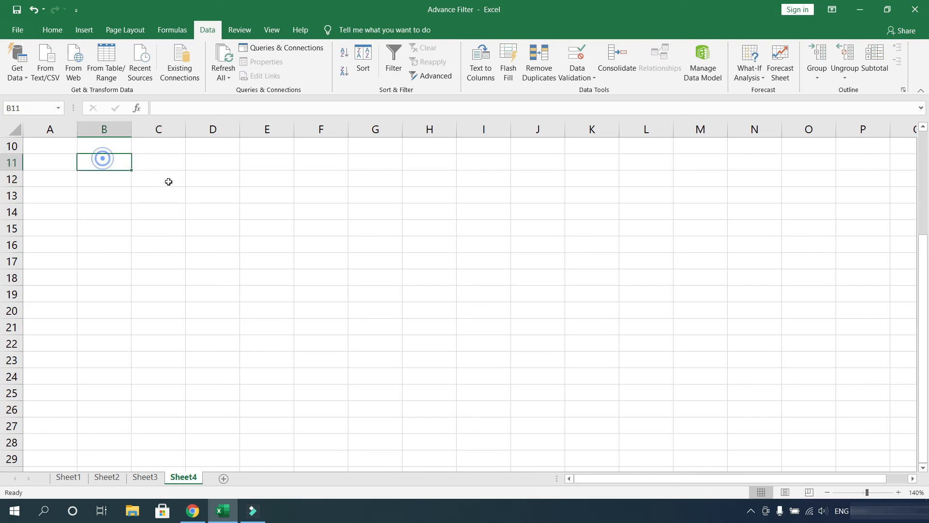
left_click(430, 76)
left_click(342, 190)
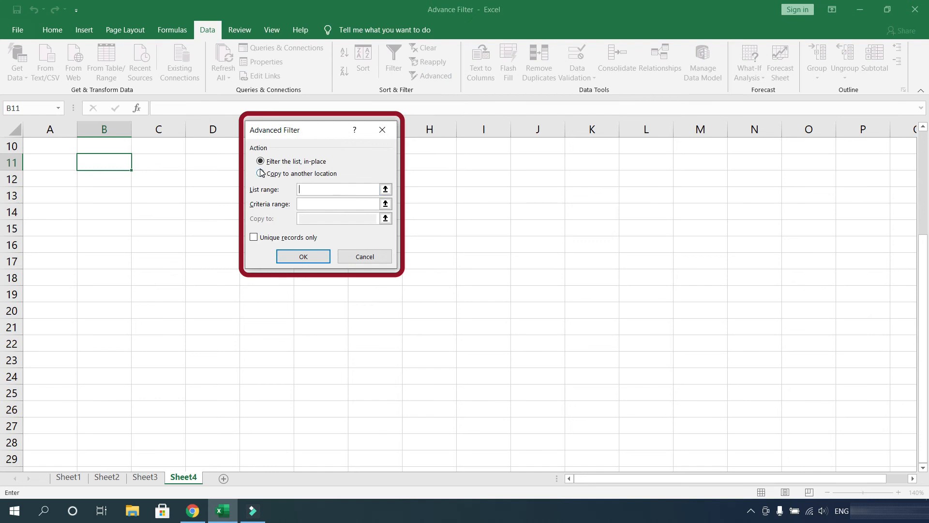
left_click(280, 175)
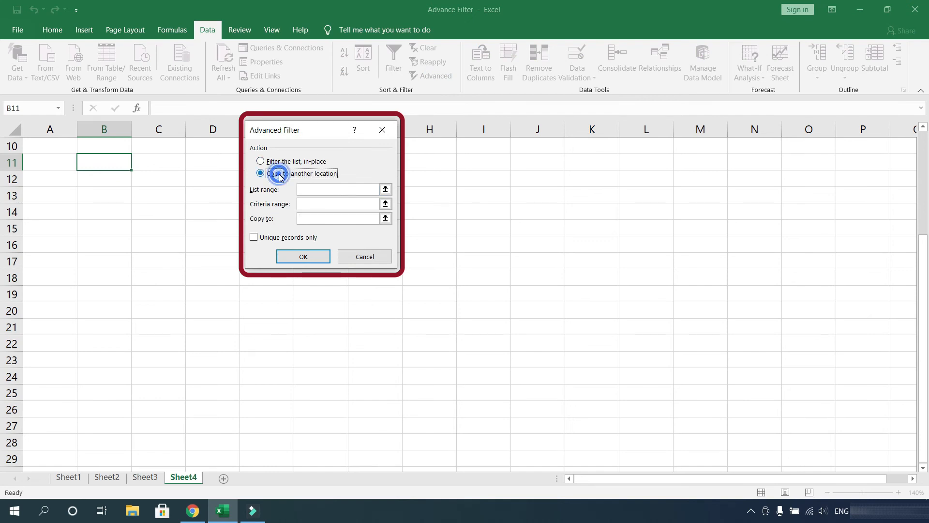
left_click(311, 189)
- Set the list range to the Sheet3 table $B$2:$G$52
left_click(145, 477)
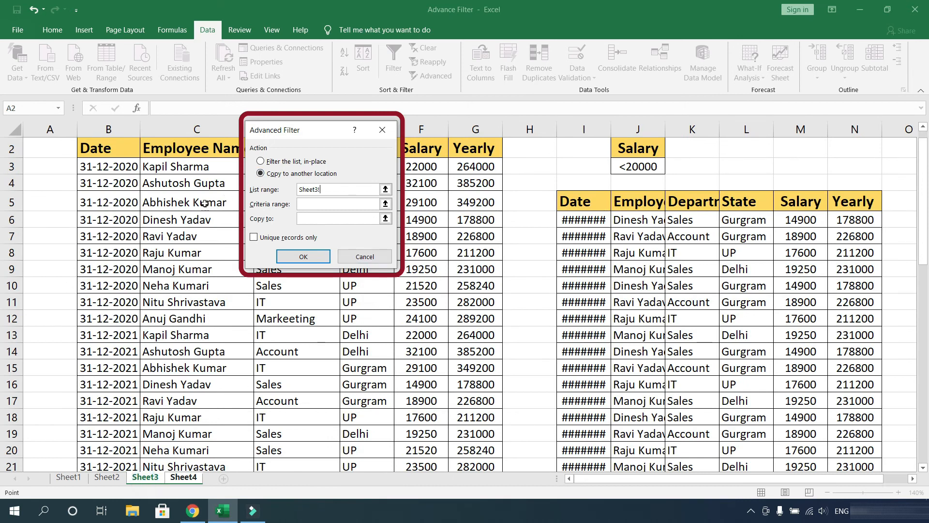
left_click(119, 149)
key("ctrl+shift+Right")
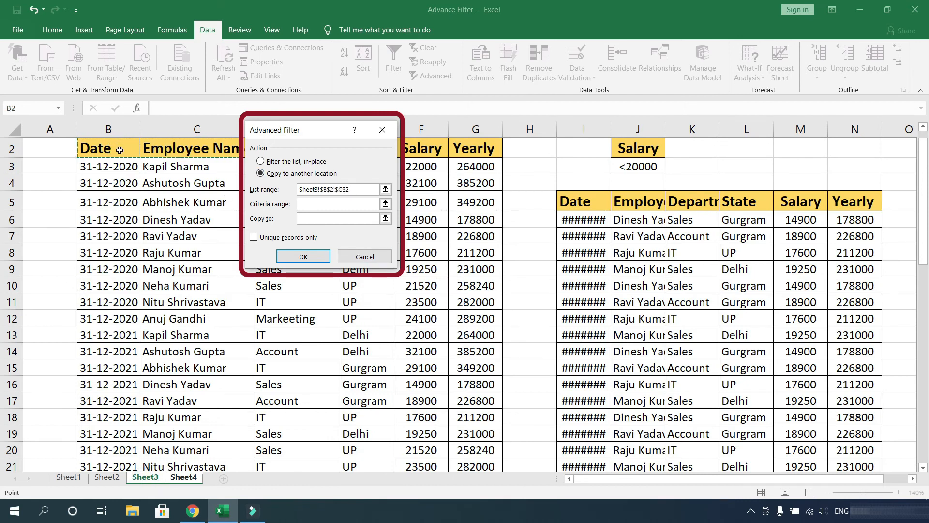
key("ctrl+shift+Down")
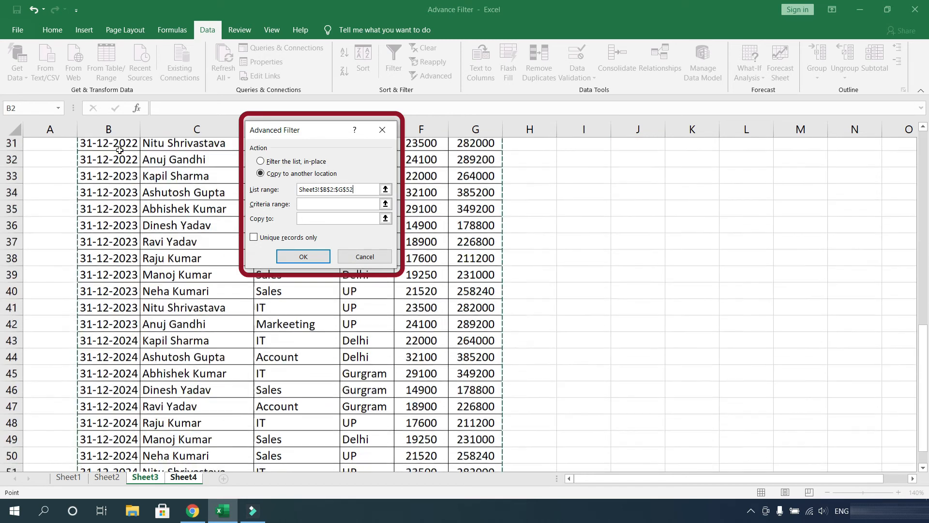
- Set the criteria range to the Salary criteria cells J2:J3 on Sheet3
left_click(320, 204)
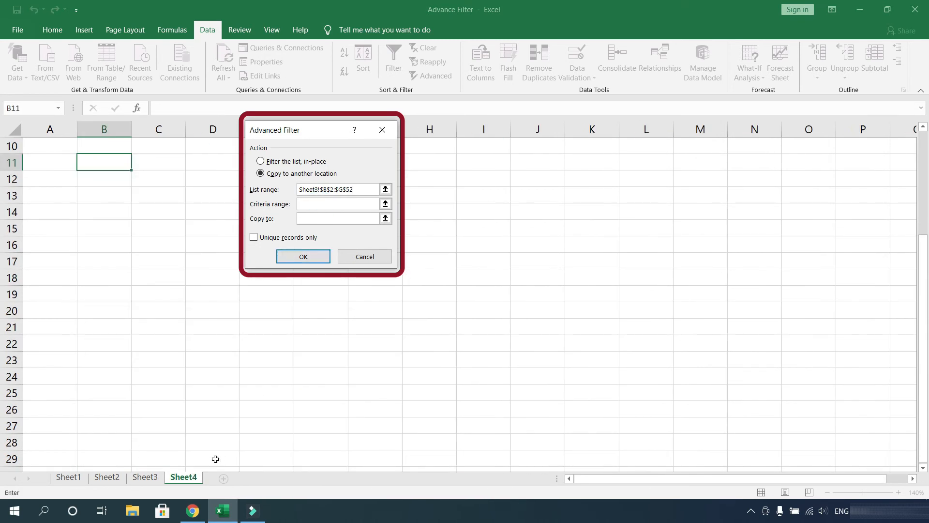
left_click(145, 477)
left_click_drag(923, 378, 925, 141)
left_click_drag(648, 163, 648, 184)
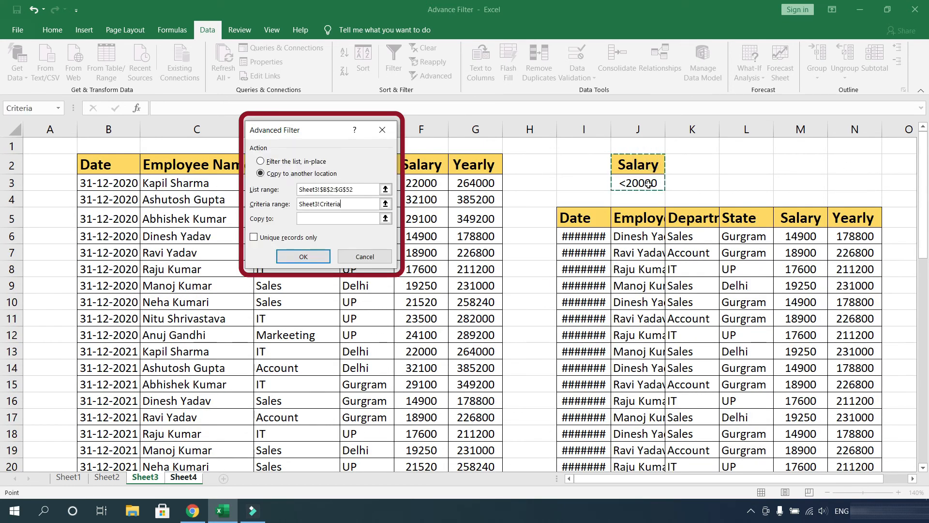
- Set the copy destination to Sheet4!$B$11, apply the filter, and select columns B to G of the copied results
left_click(335, 220)
left_click(105, 160)
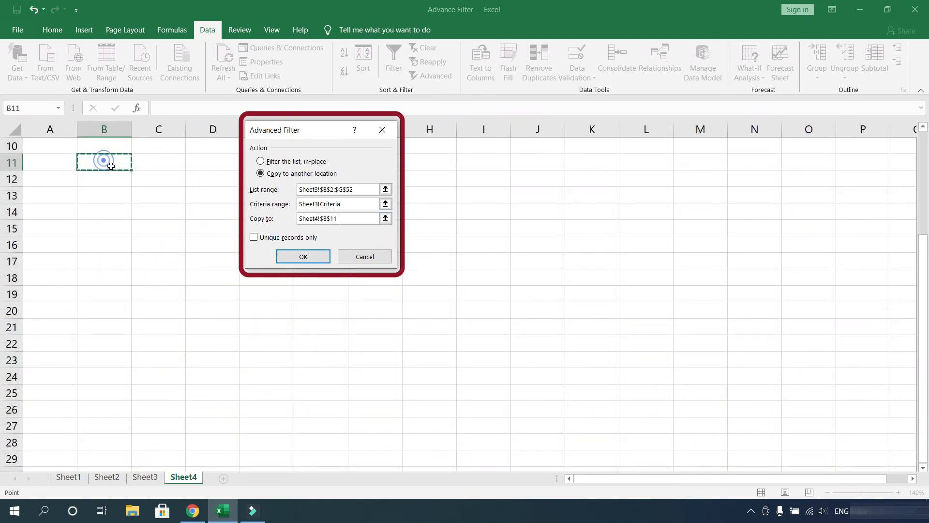
left_click(310, 257)
left_click_drag(106, 128, 415, 128)
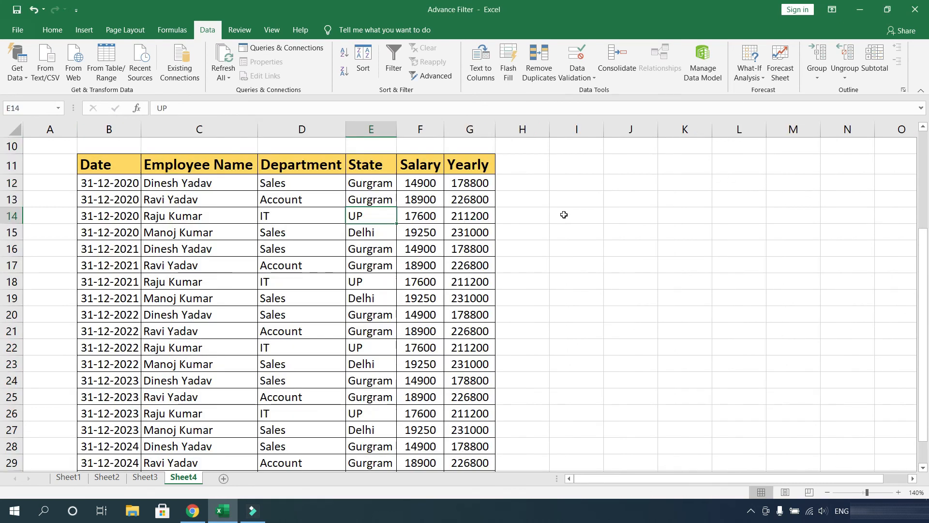